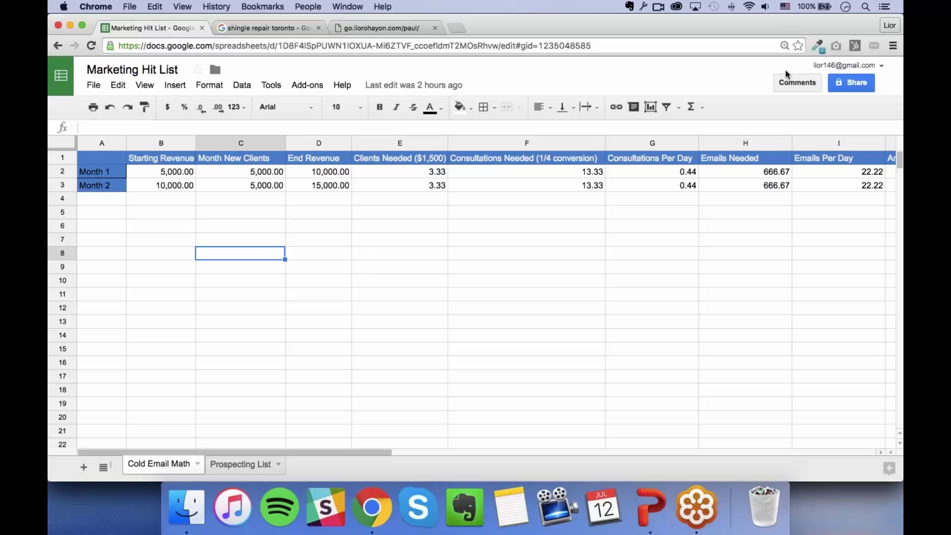
Examine the Month 1 row from starting revenue through clients needed, consultations needed and consultations per day, including the formulas behind them.
left_click(210, 208)
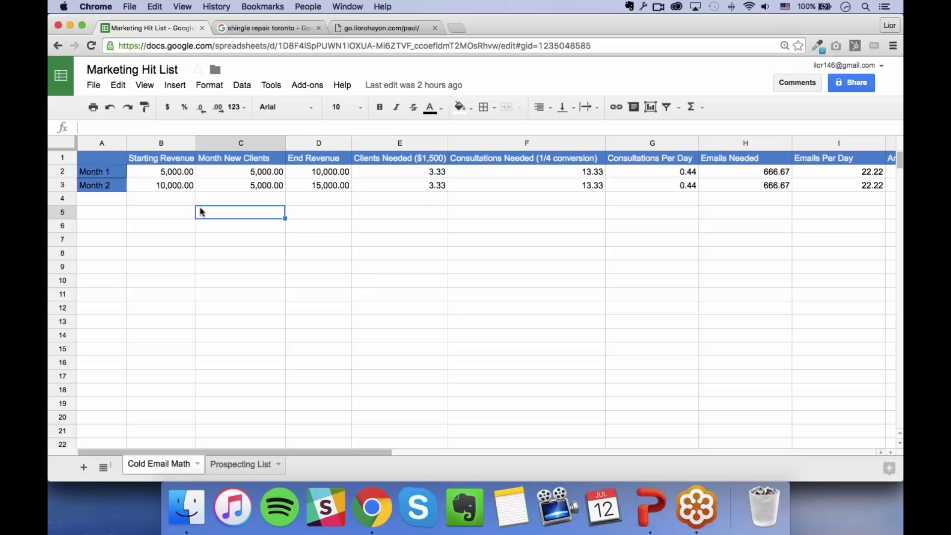
left_click(172, 173)
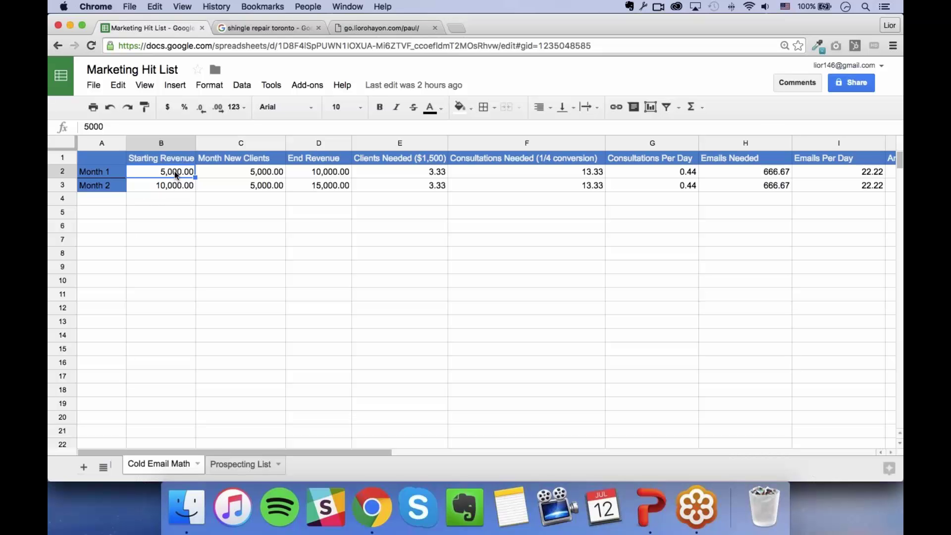
left_click(225, 171)
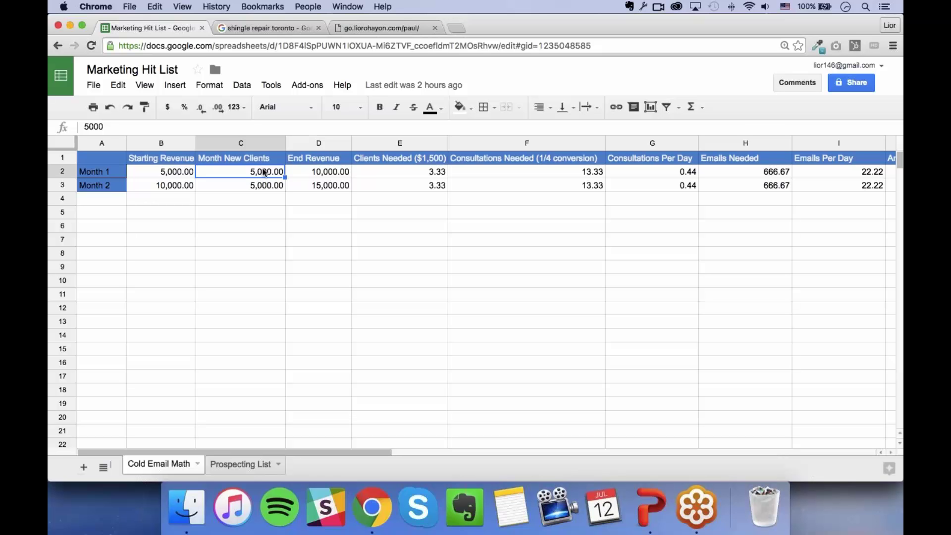
left_click(306, 170)
left_click(270, 171)
left_click(422, 174)
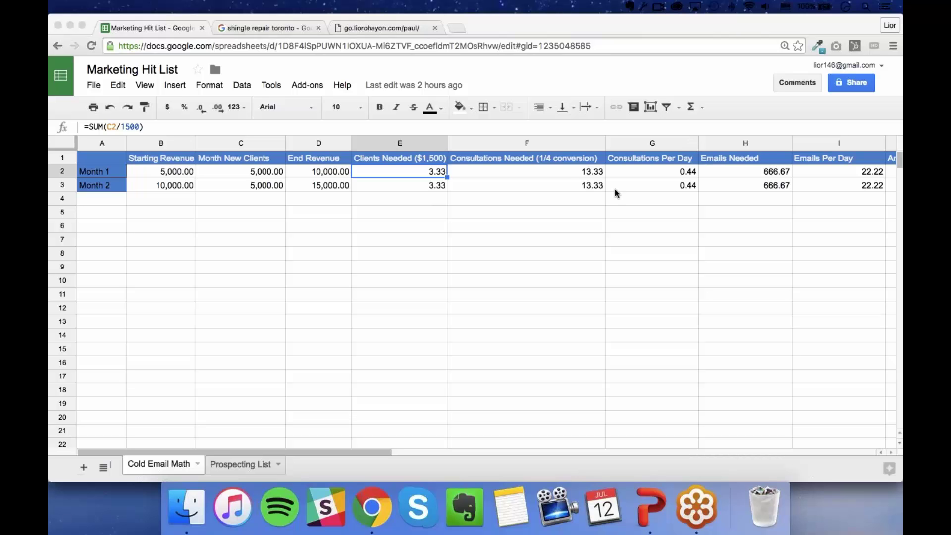
left_click(579, 177)
left_click(583, 175)
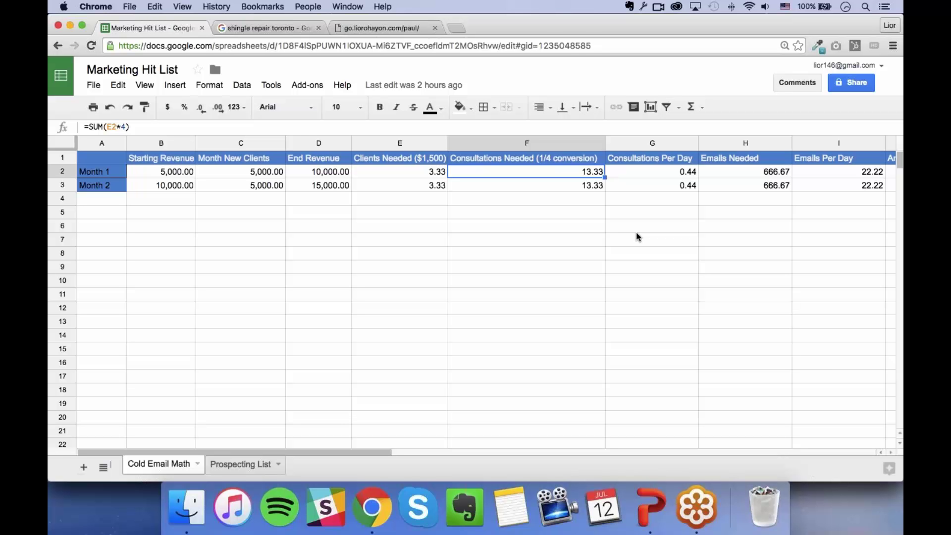
left_click(680, 172)
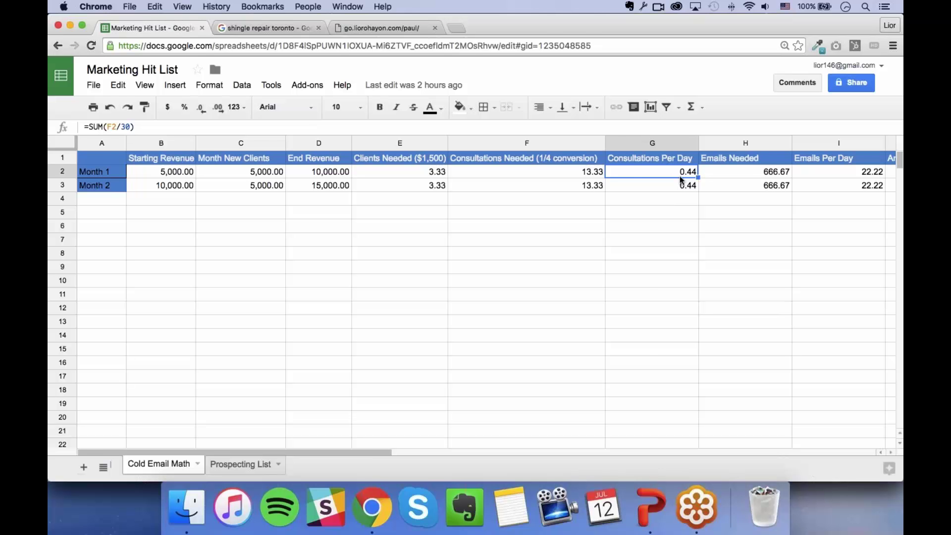
Examine the Month 1 formulas for emails needed, emails per day and annual revenue, rechecking the clients needed.
left_click_drag(372, 452, 395, 452)
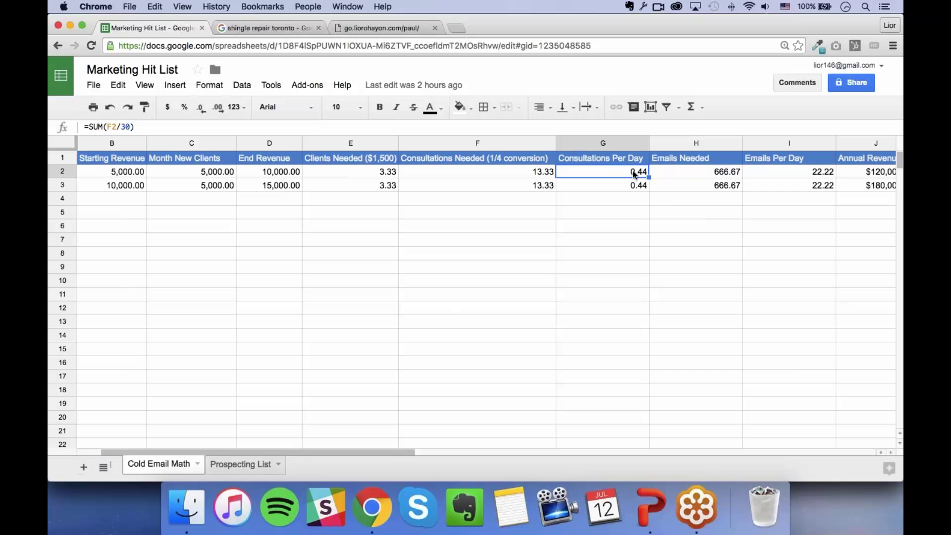
left_click(702, 178)
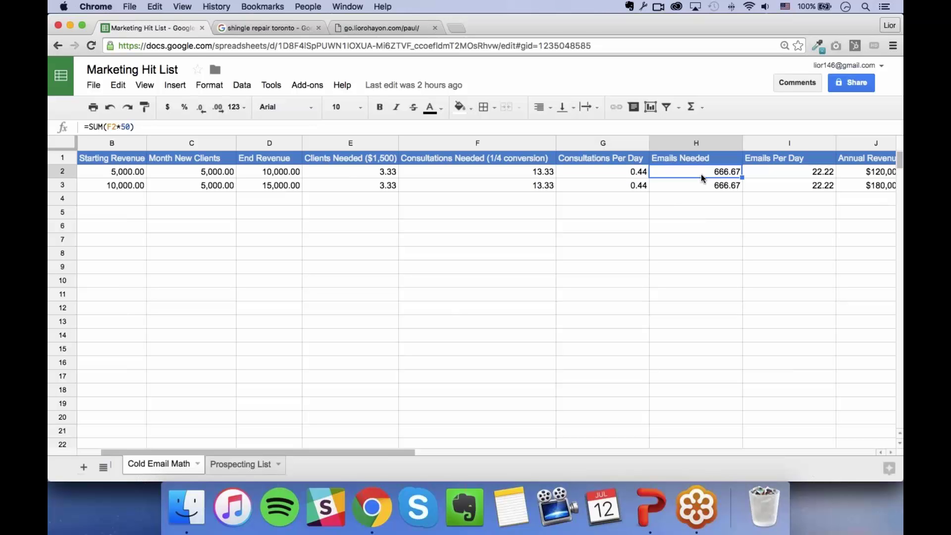
left_click(663, 262)
left_click(704, 176)
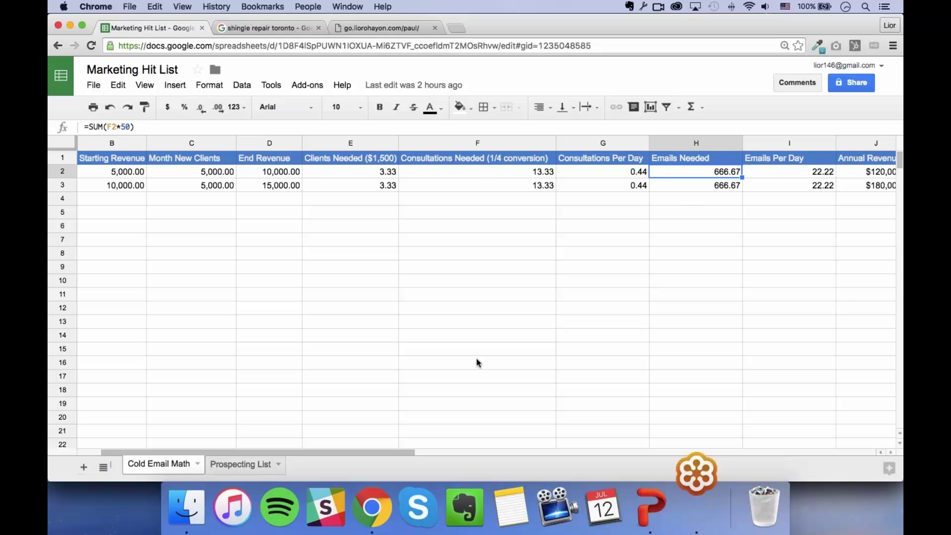
left_click_drag(403, 451, 445, 452)
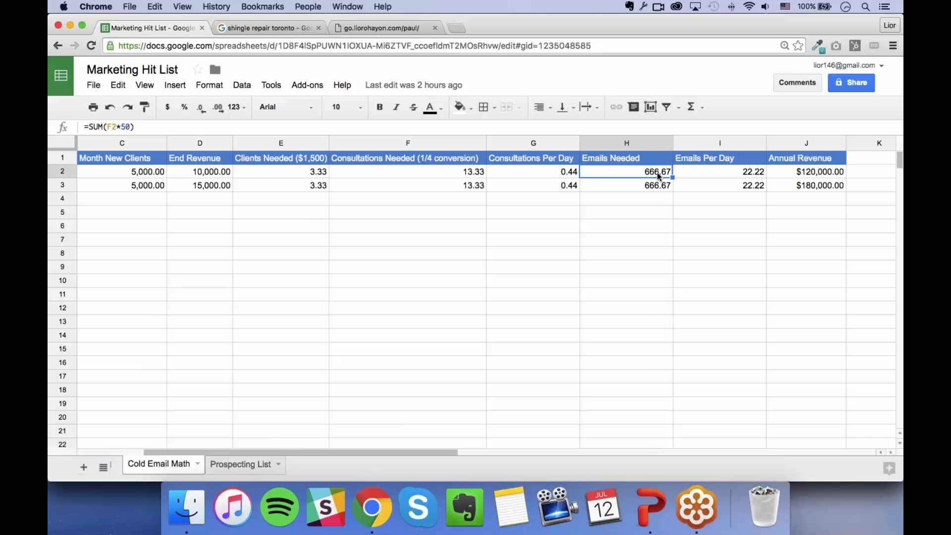
left_click(731, 174)
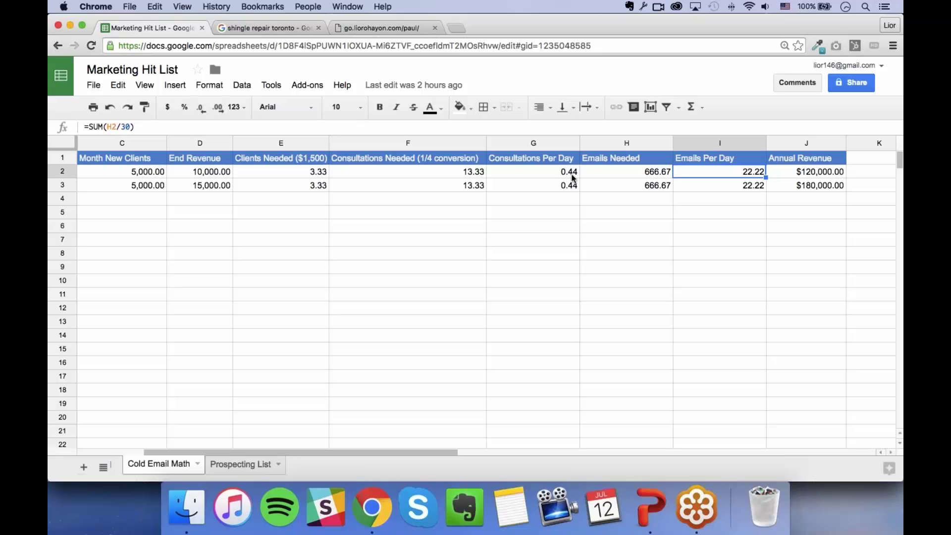
left_click(308, 173)
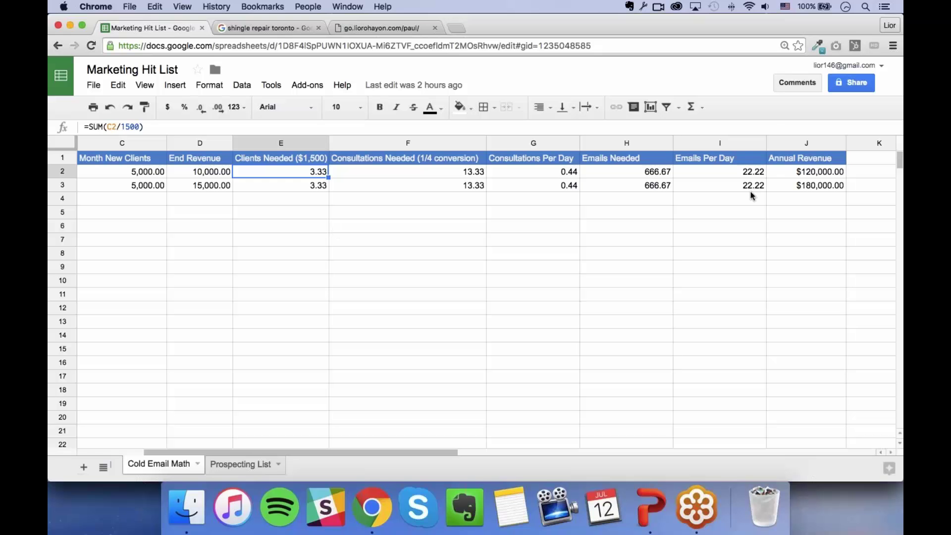
left_click(805, 174)
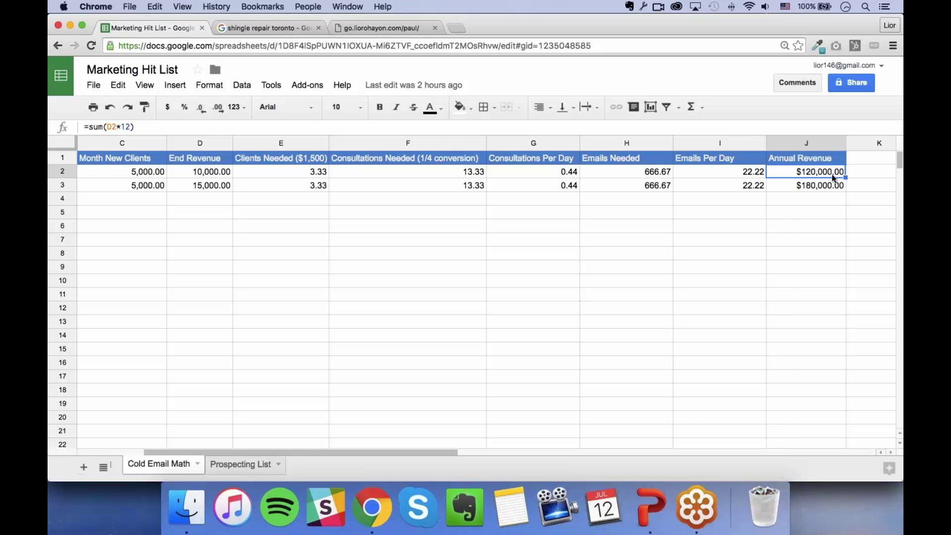
Examine the Month 2 row's values and formulas cell by cell, from starting revenue across to annual revenue.
left_click_drag(454, 457, 393, 448)
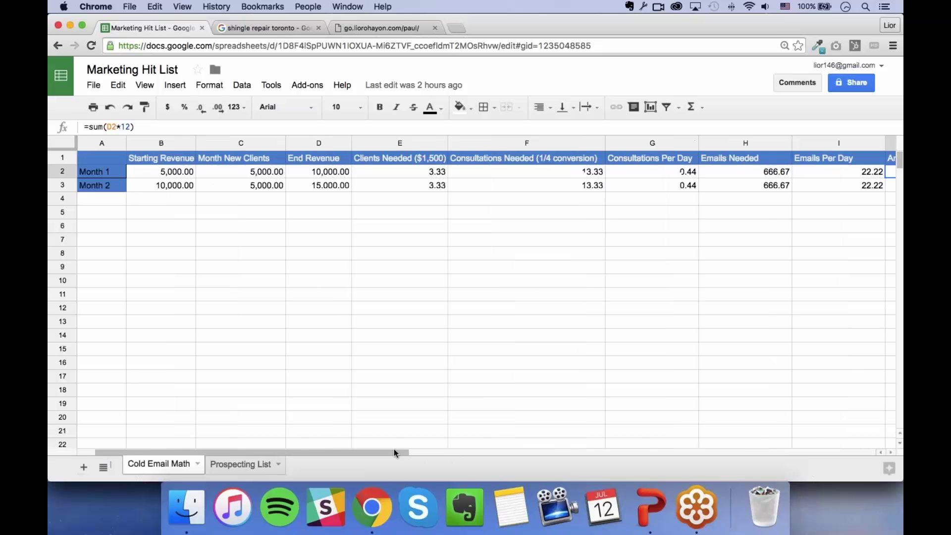
left_click(184, 187)
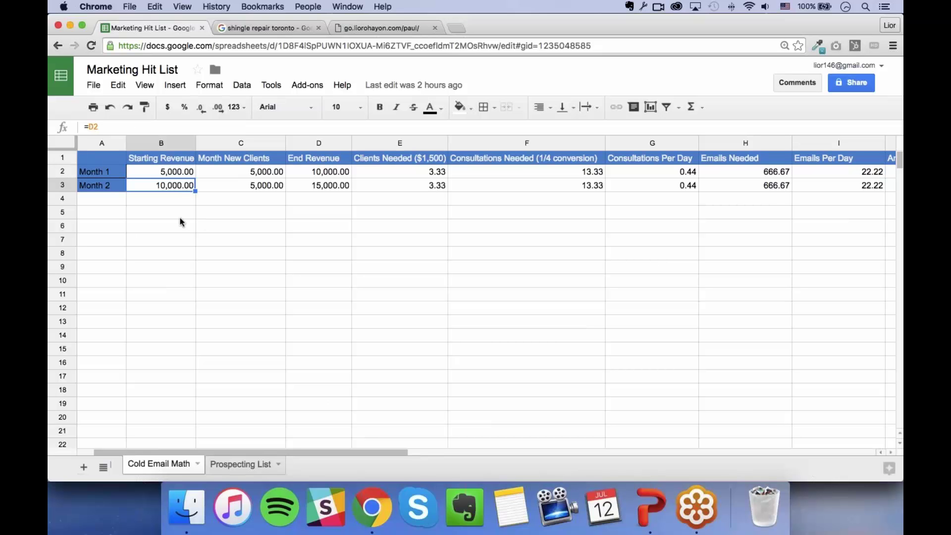
left_click(246, 184)
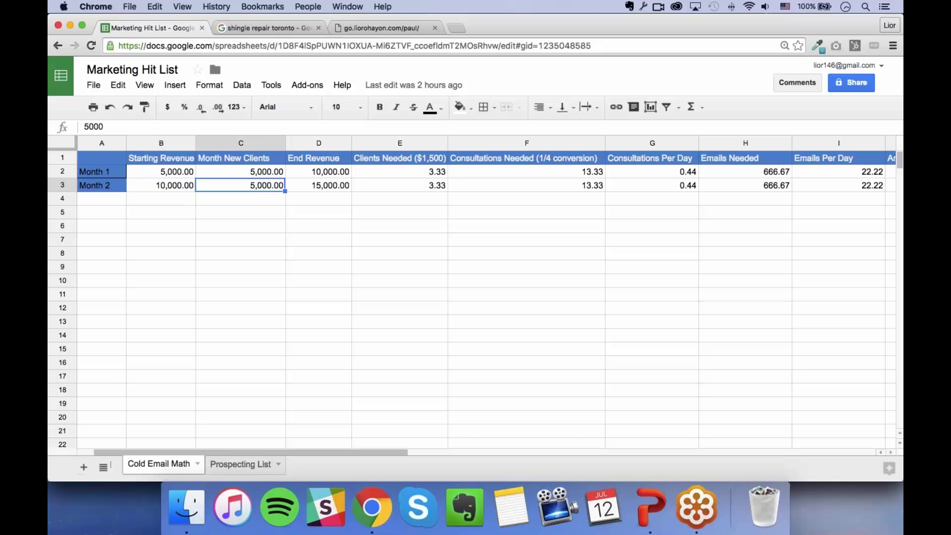
left_click(315, 191)
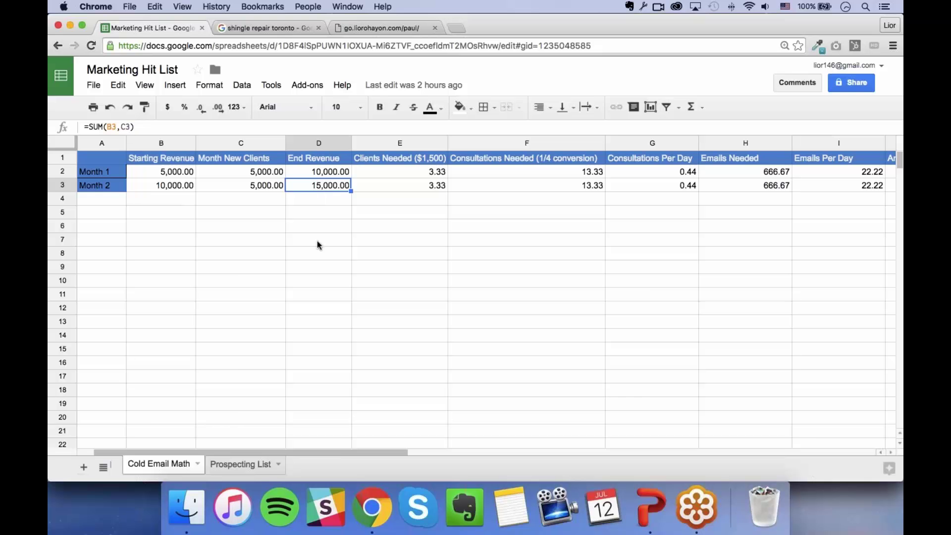
left_click_drag(344, 452, 368, 452)
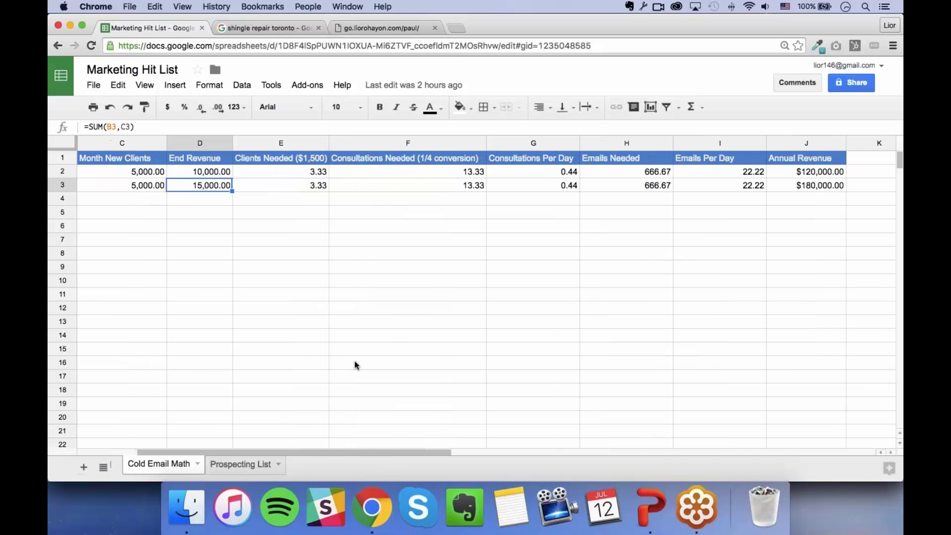
left_click(314, 185)
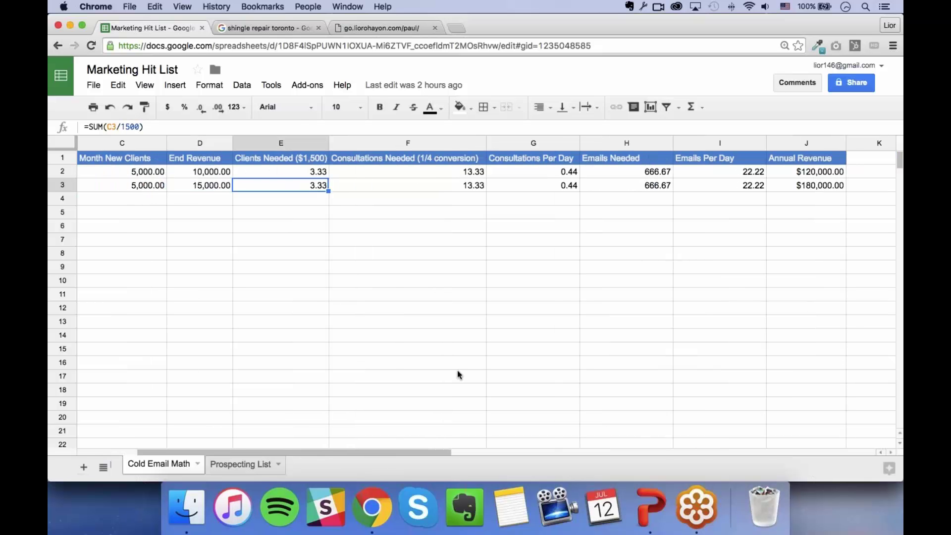
left_click(477, 190)
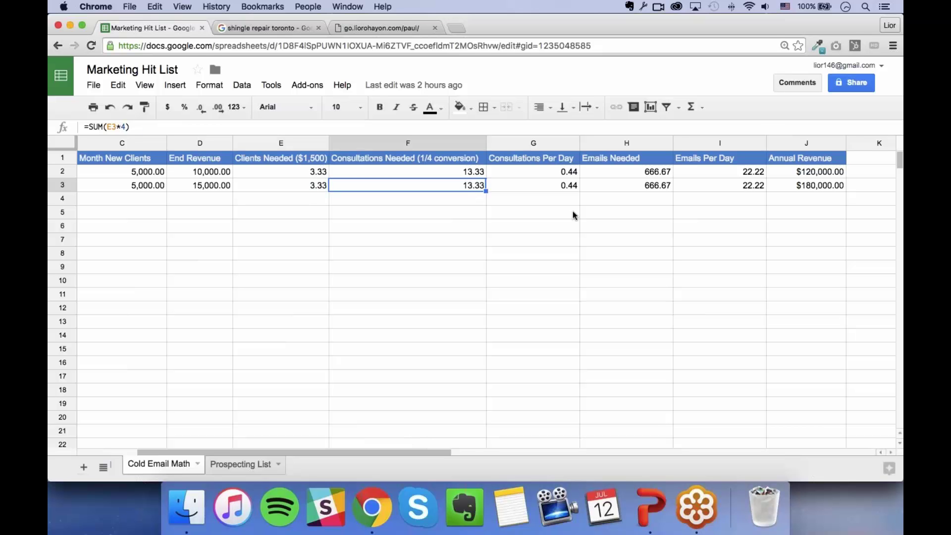
left_click(570, 189)
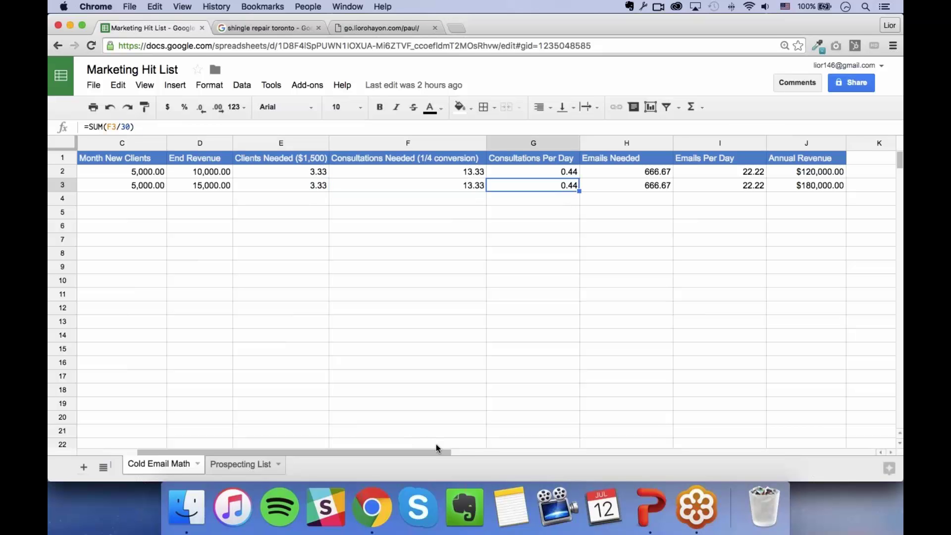
left_click_drag(436, 448, 458, 452)
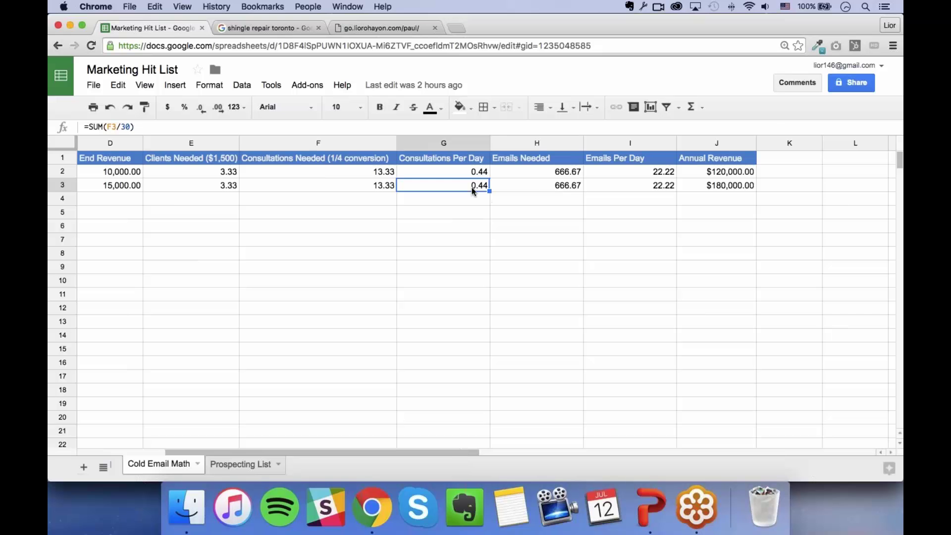
left_click(567, 188)
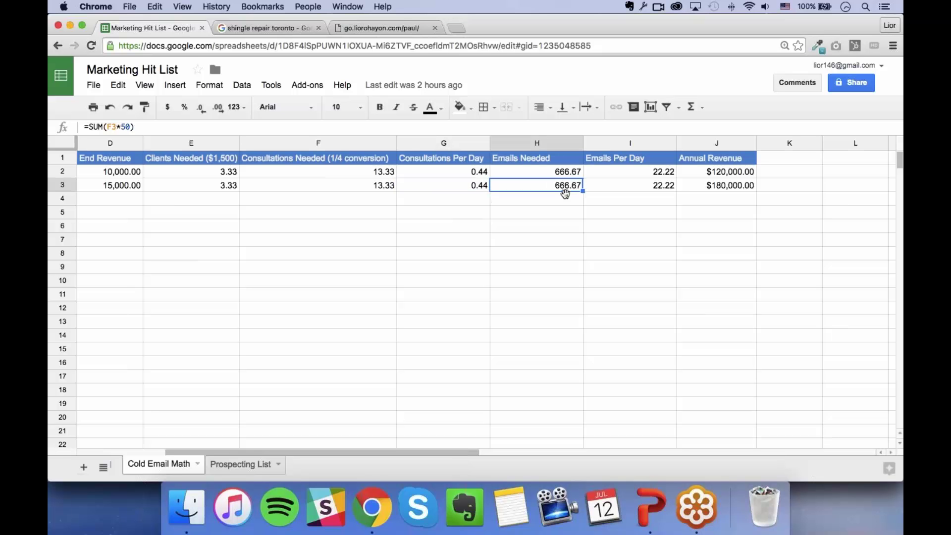
key("Right")
key("Down")
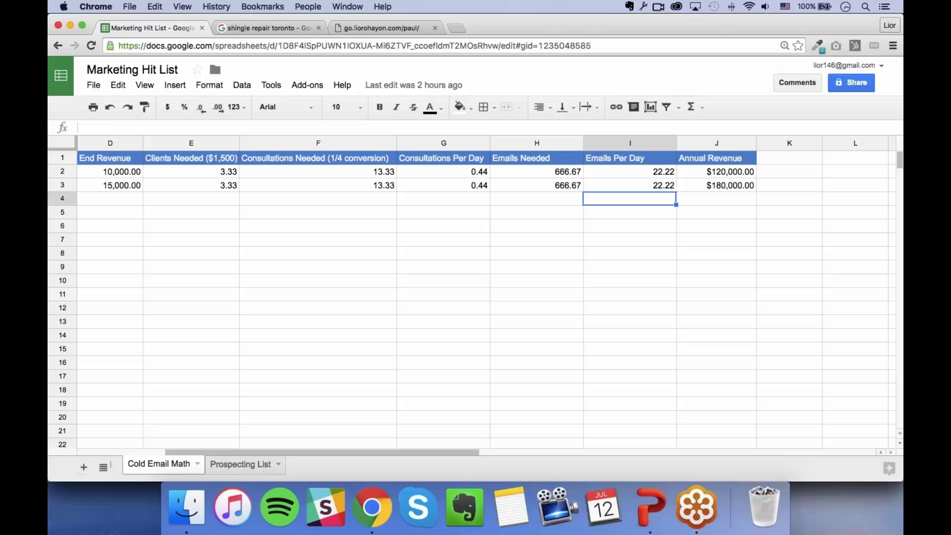
left_click(717, 187)
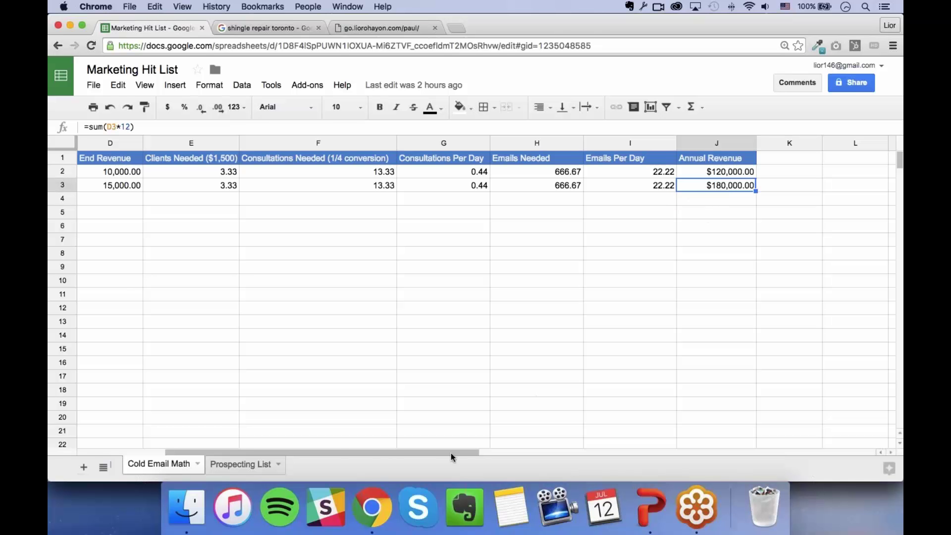
Fill the Month 2 values and formulas in B3:J3 down through row 8.
left_click_drag(450, 453, 392, 447)
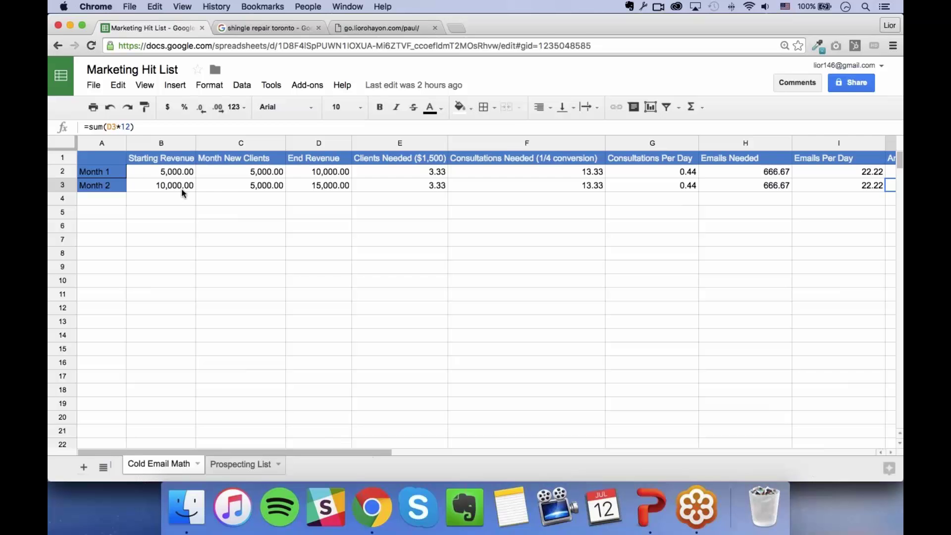
left_click_drag(181, 189, 743, 257)
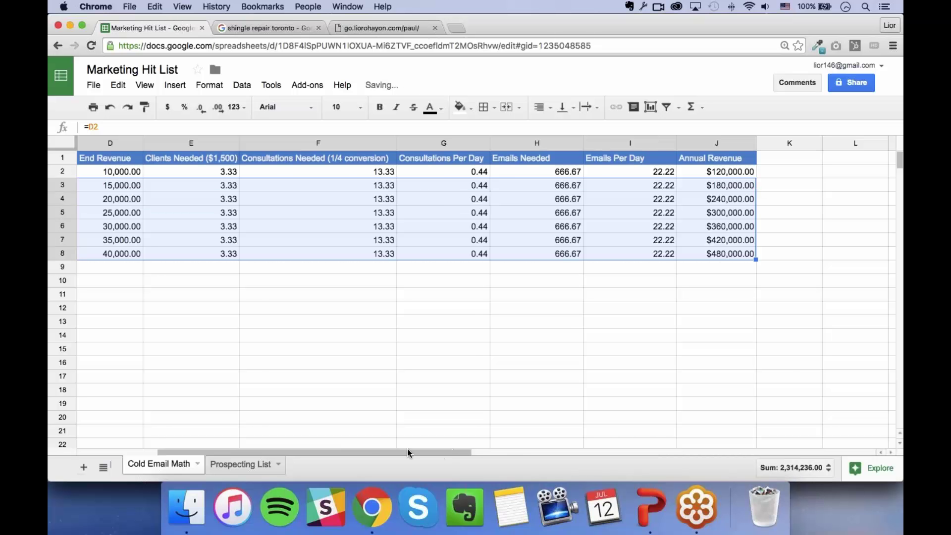
scroll(407, 452, "left", 10)
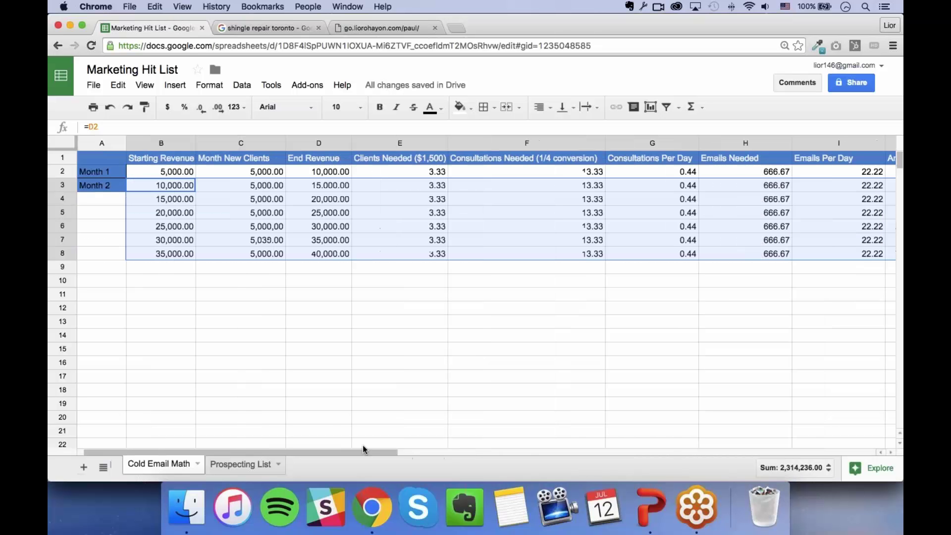
Review the added month rows, from the blank month labels in column A to the annual revenue in row 8.
left_click(94, 199)
left_click(95, 227)
left_click(97, 239)
left_click(100, 250)
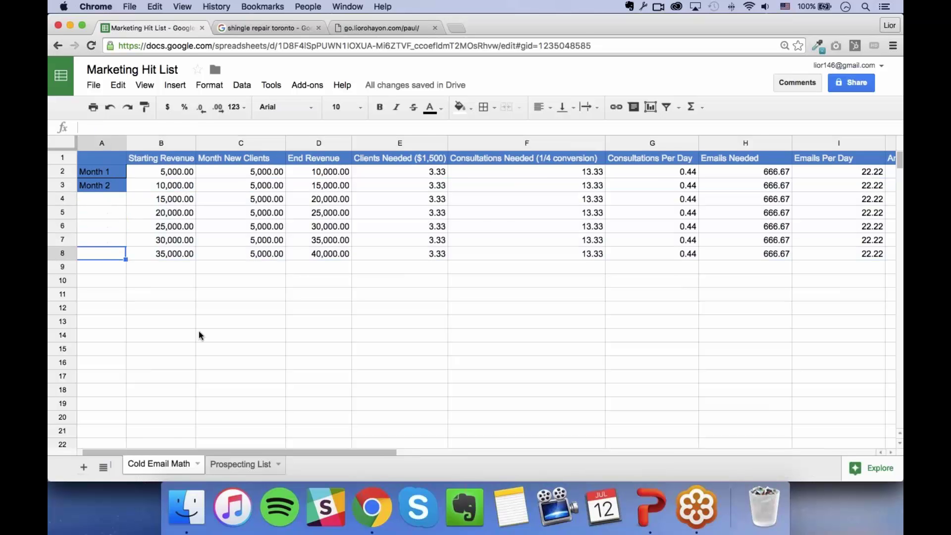
scroll(335, 452, "right", 5)
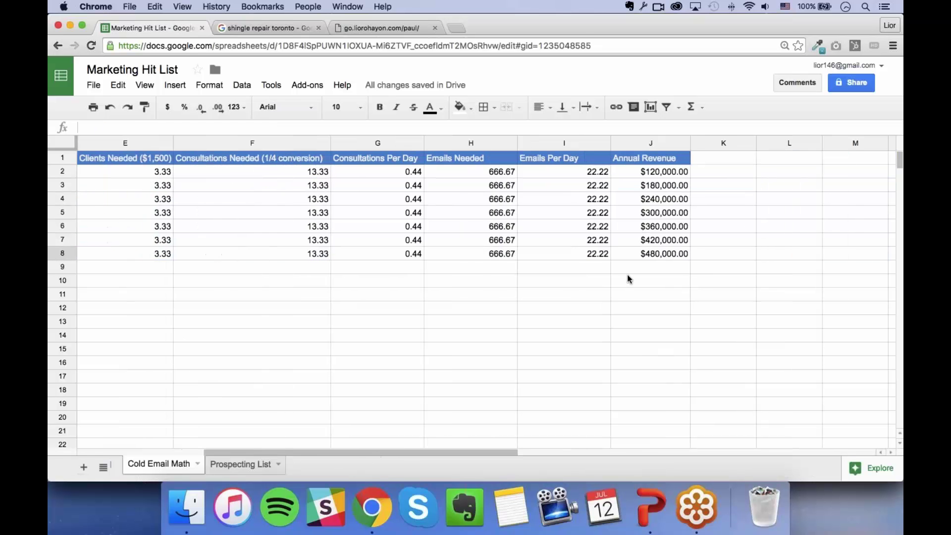
left_click(644, 255)
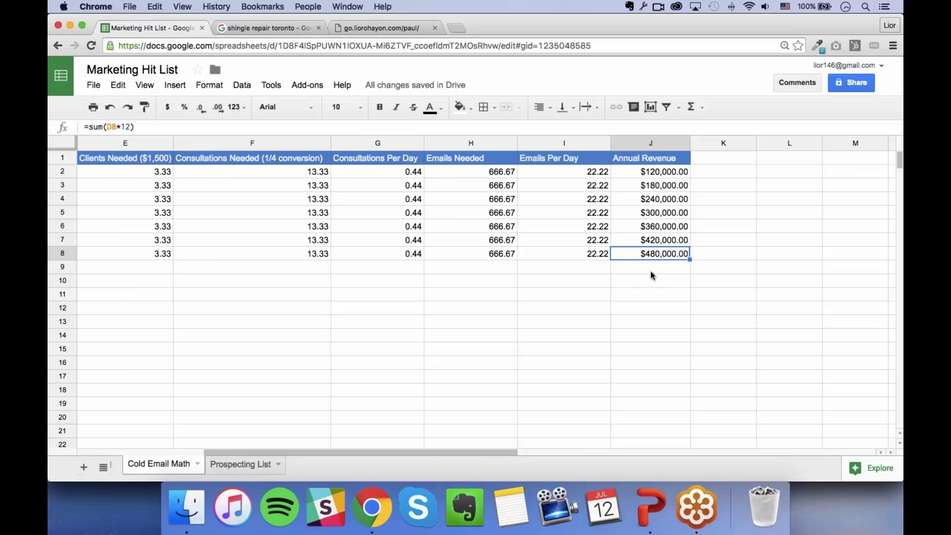
Check the emails-per-day formula for Month 1, then return to the start of the table.
left_click_drag(513, 456, 426, 452)
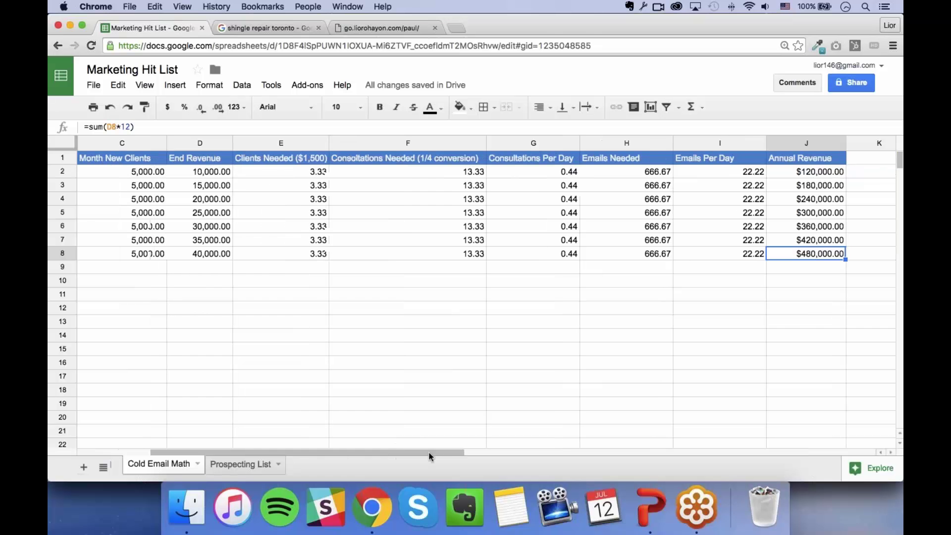
left_click(724, 170)
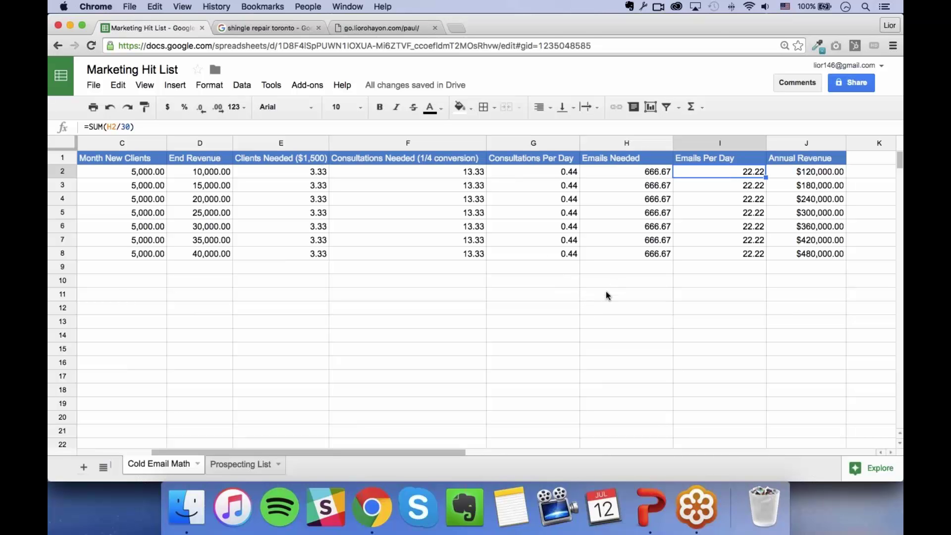
left_click(346, 321)
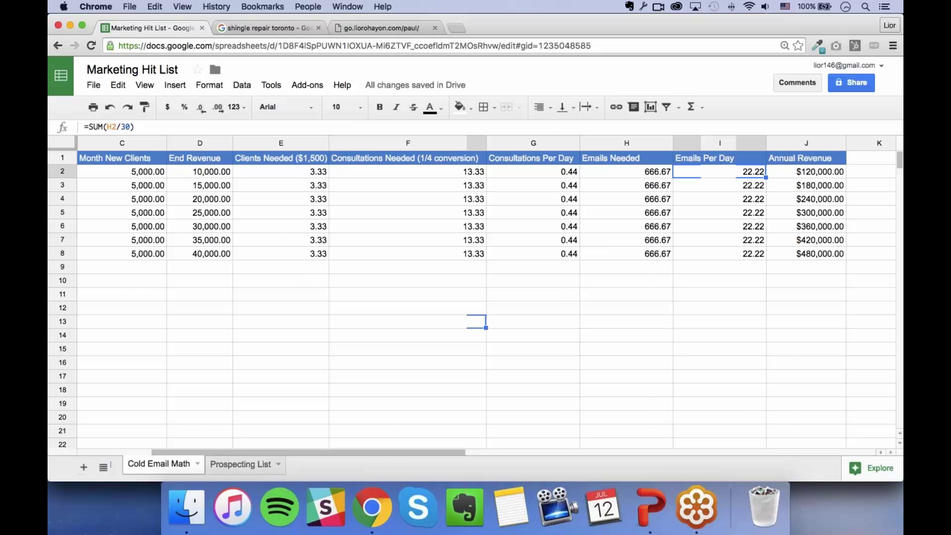
scroll(392, 448, "left", 2)
scroll(331, 441, "left", 1)
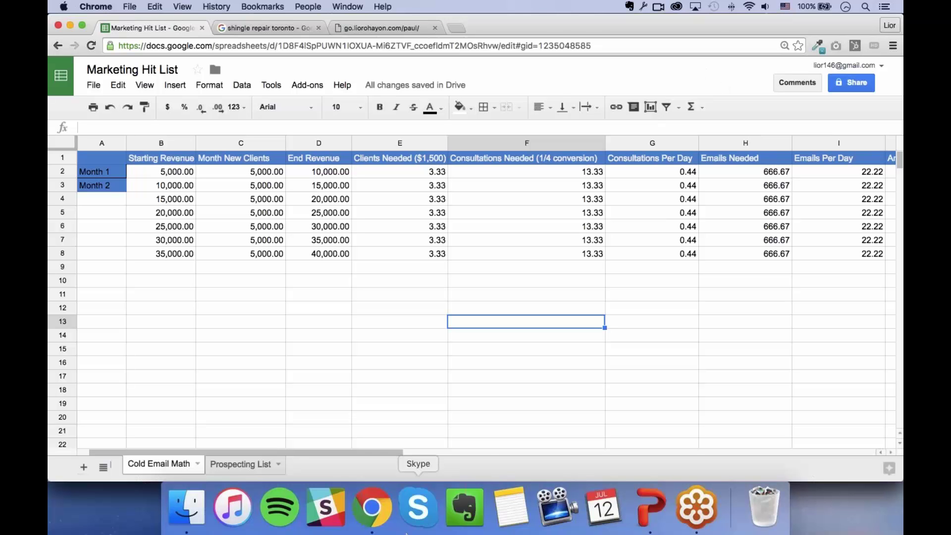
Switch to the PowerPoint slide show and advance to the slide "The 3 Sources of Cold Email Leads".
key("super+Tab")
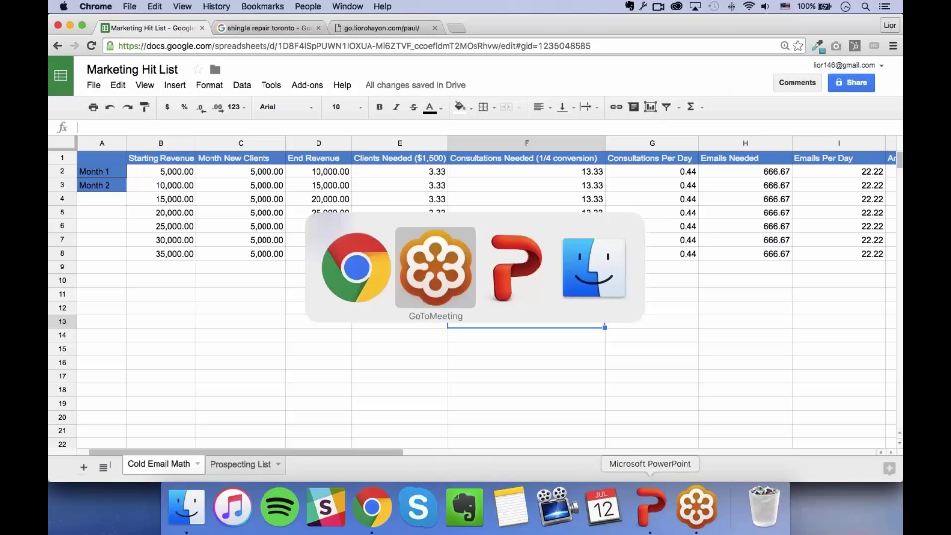
key("super+Tab")
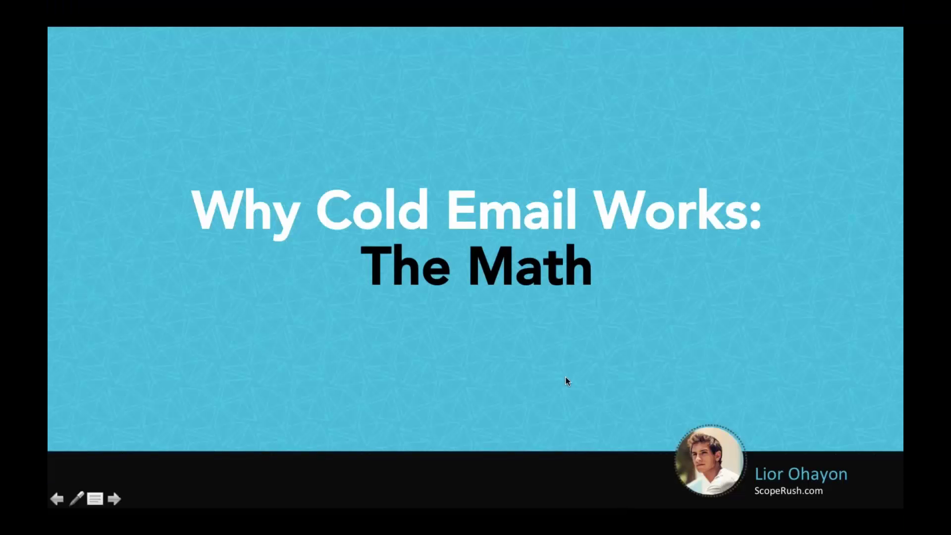
left_click(566, 377)
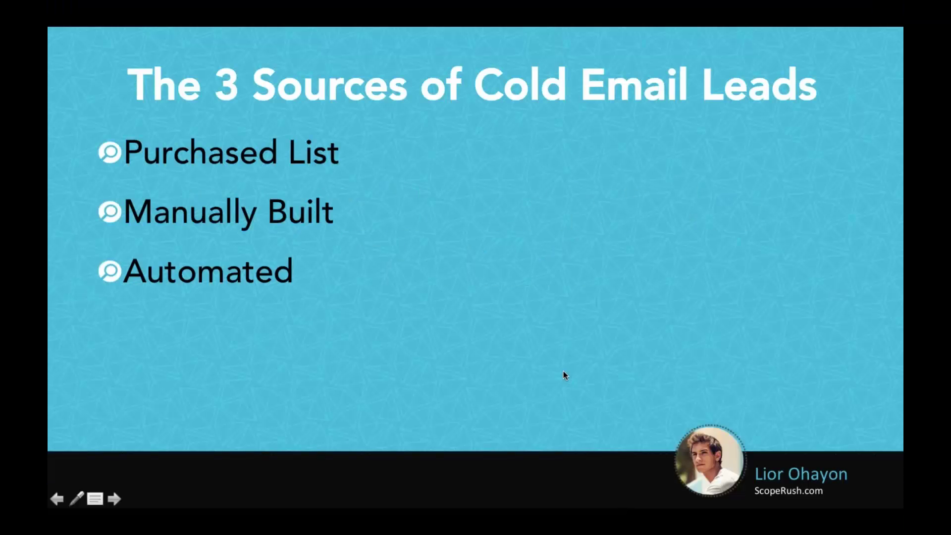
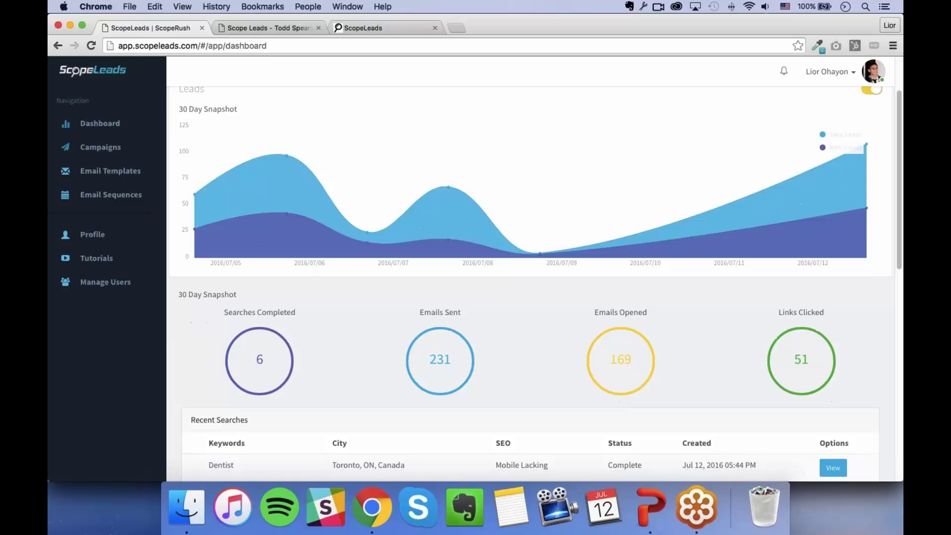
right_click(708, 329)
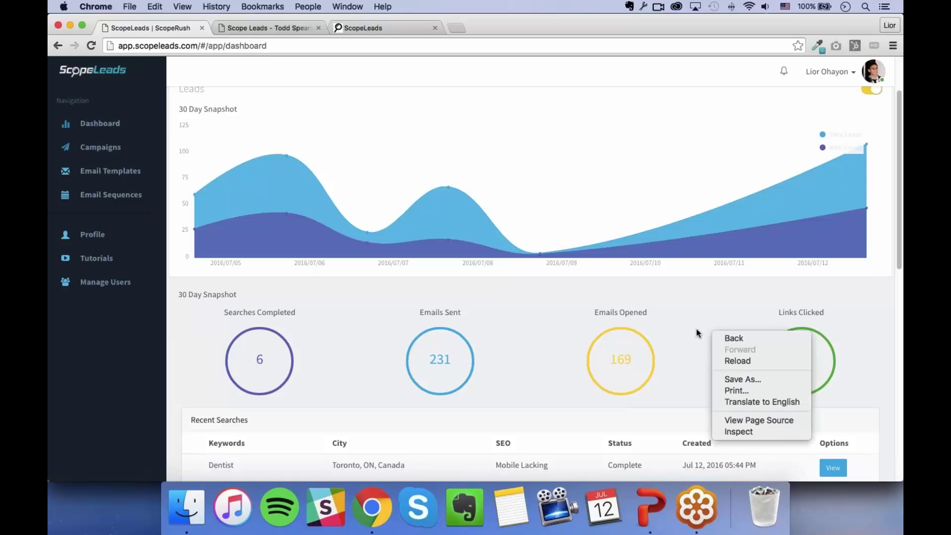
left_click(672, 315)
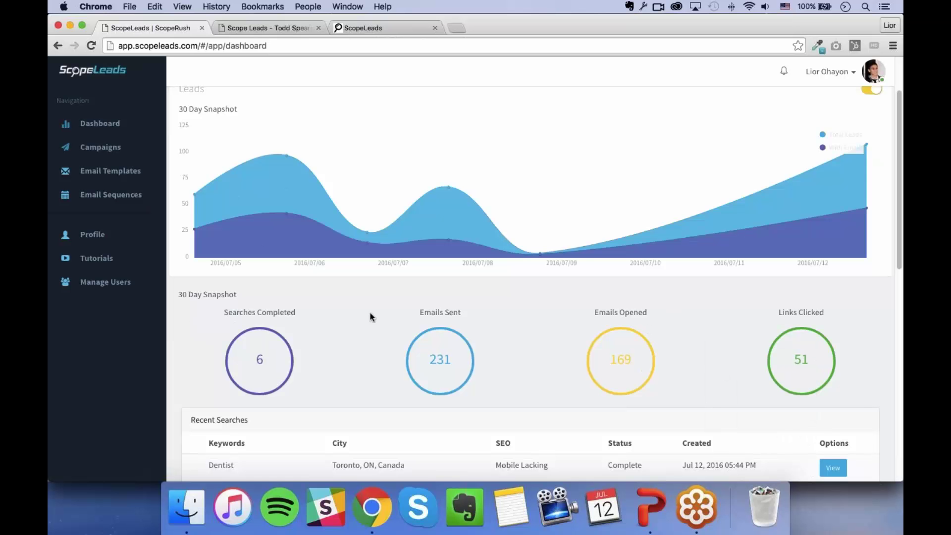
scroll(694, 402, "up", 3)
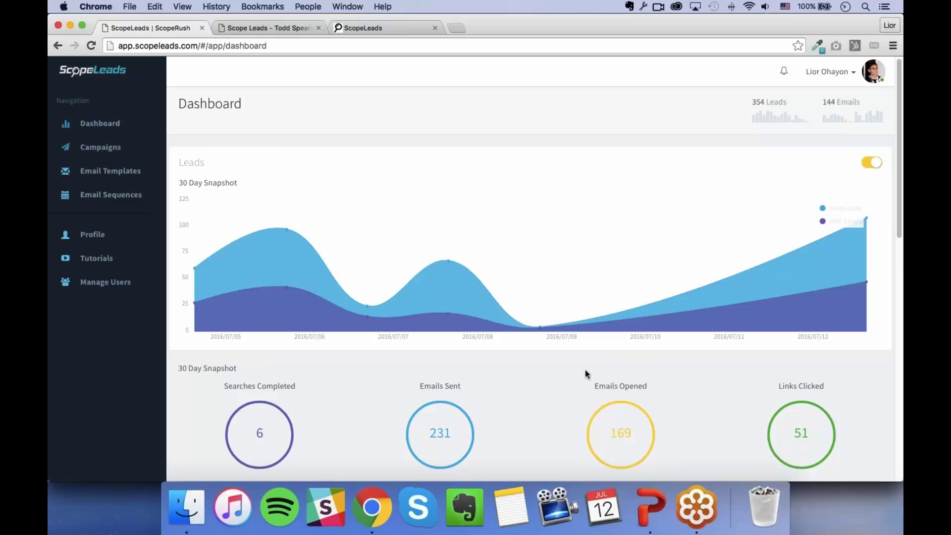
Open the campaigns list and expand the Lawyer Clients campaign to show its searches.
left_click(123, 152)
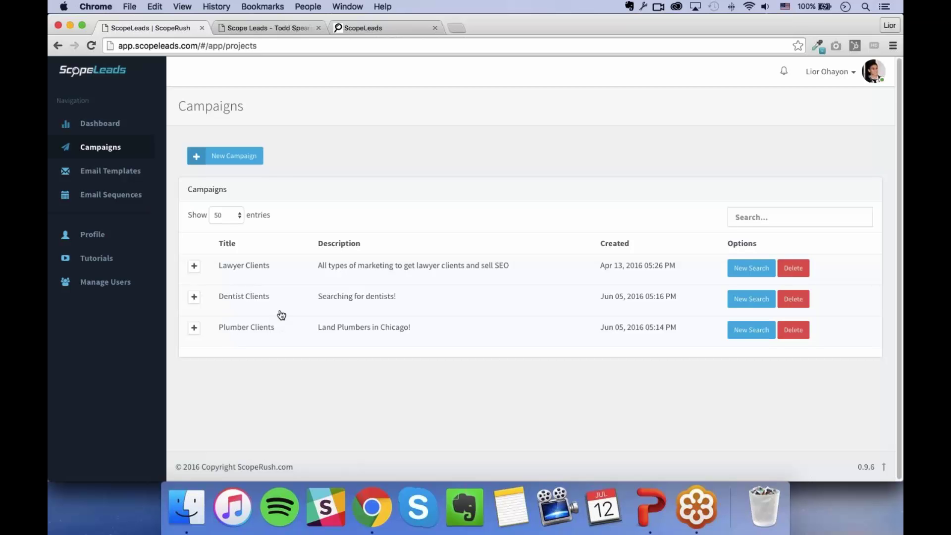
left_click(272, 277)
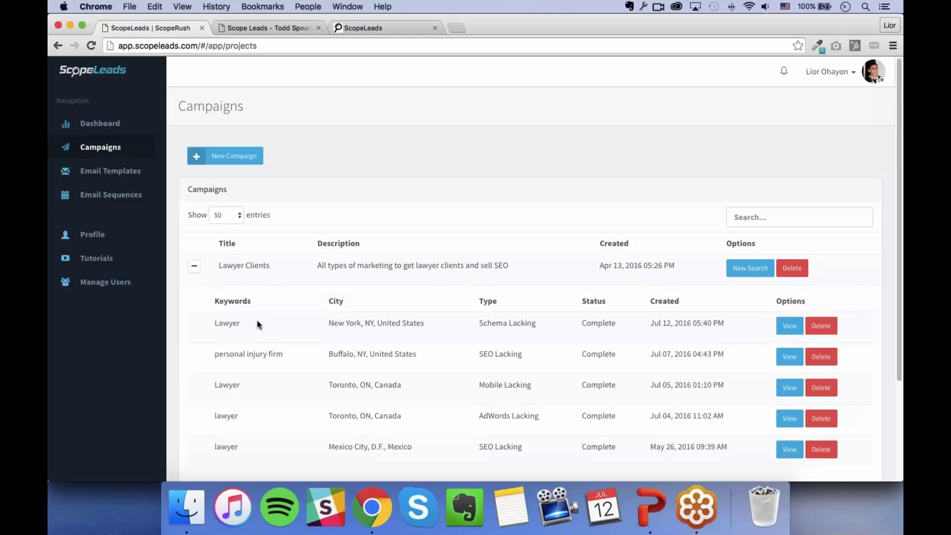
scroll(272, 335, "down", 2)
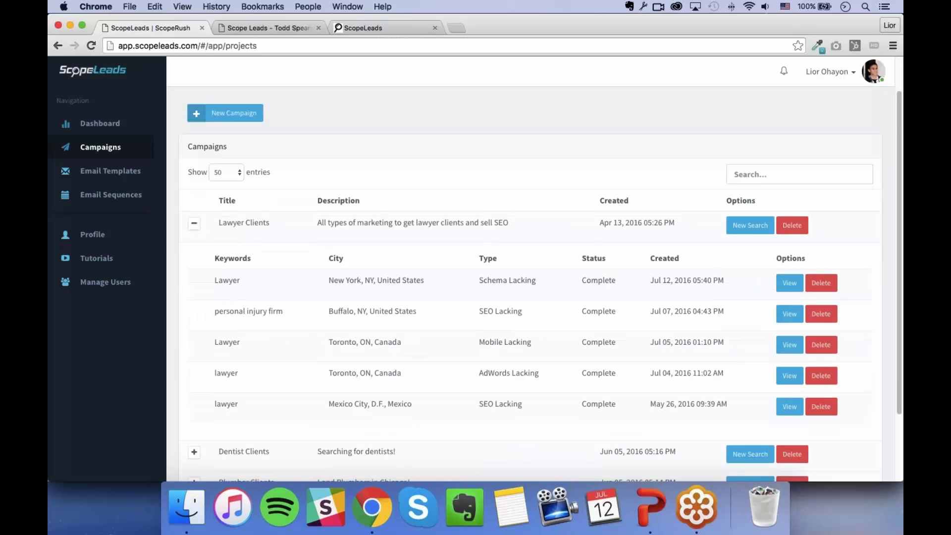
Start a new search in the Lawyer Clients campaign and choose Schema Lacking as its search type.
left_click(750, 225)
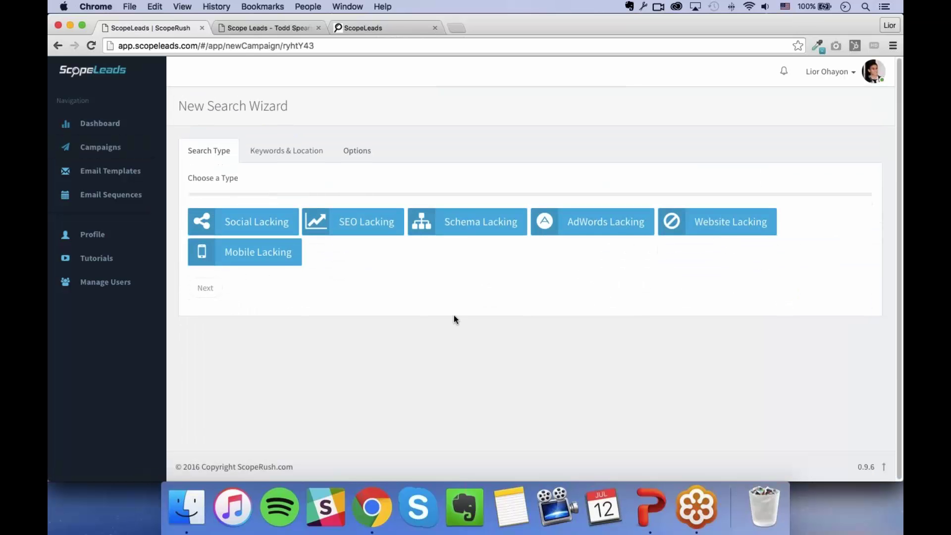
right_click(429, 308)
left_click(380, 298)
left_click(449, 230)
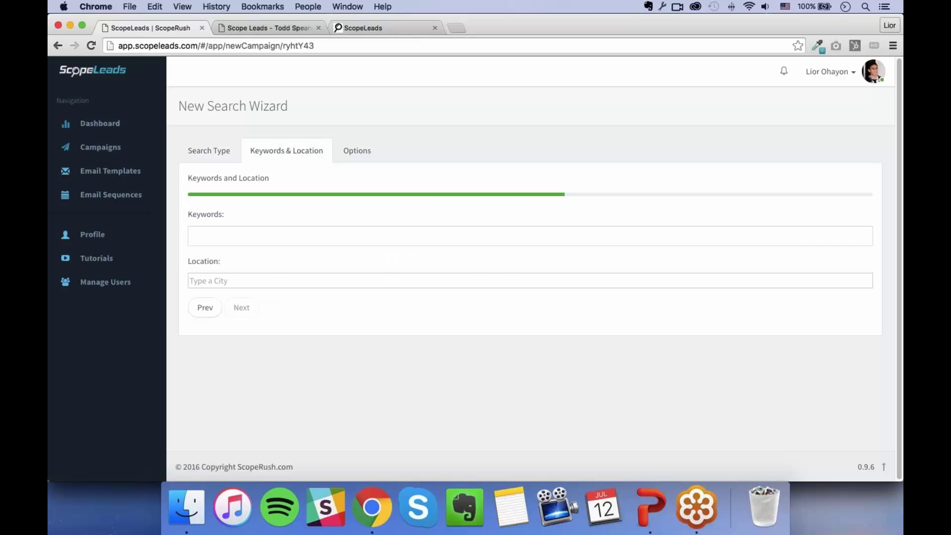
Set the search keyword to Lawyer and the location to Manhattan, New York, NY, United States.
left_click(404, 241)
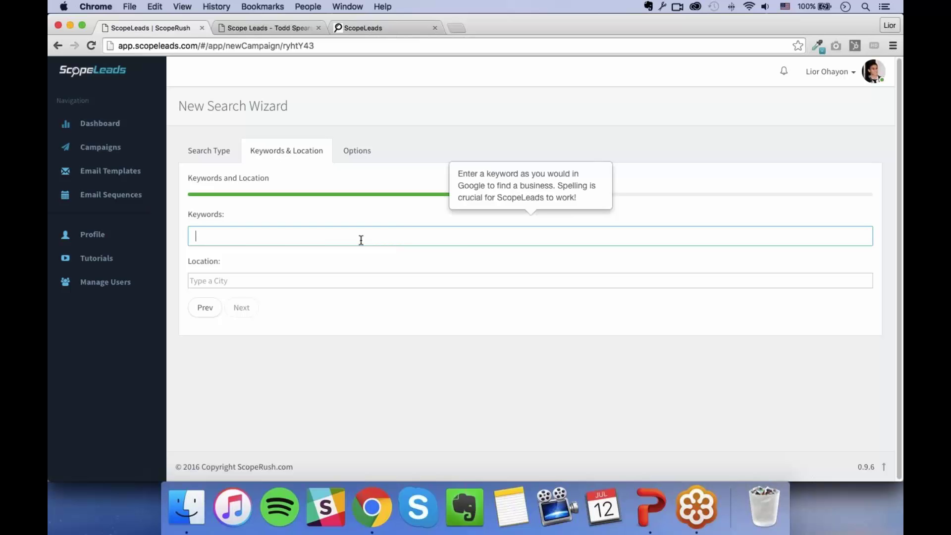
type("Lawyer")
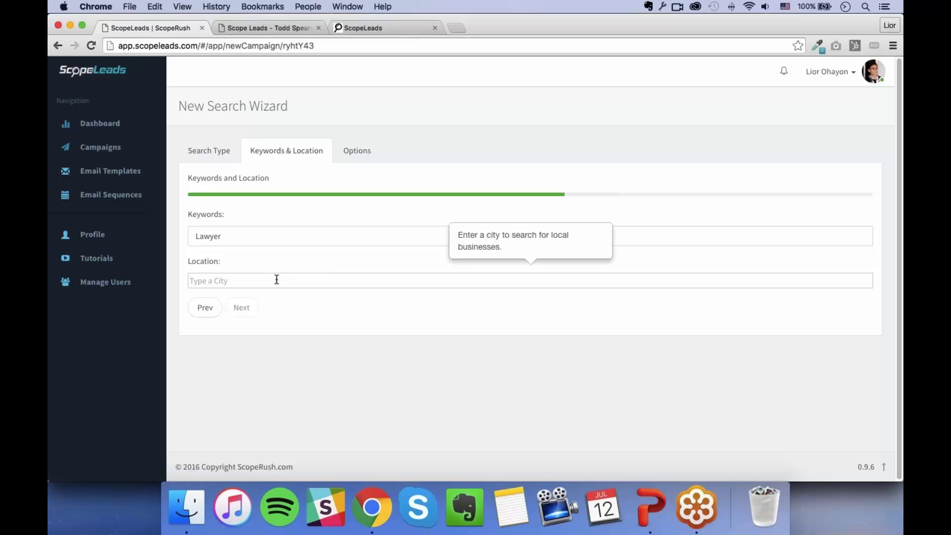
type("Man")
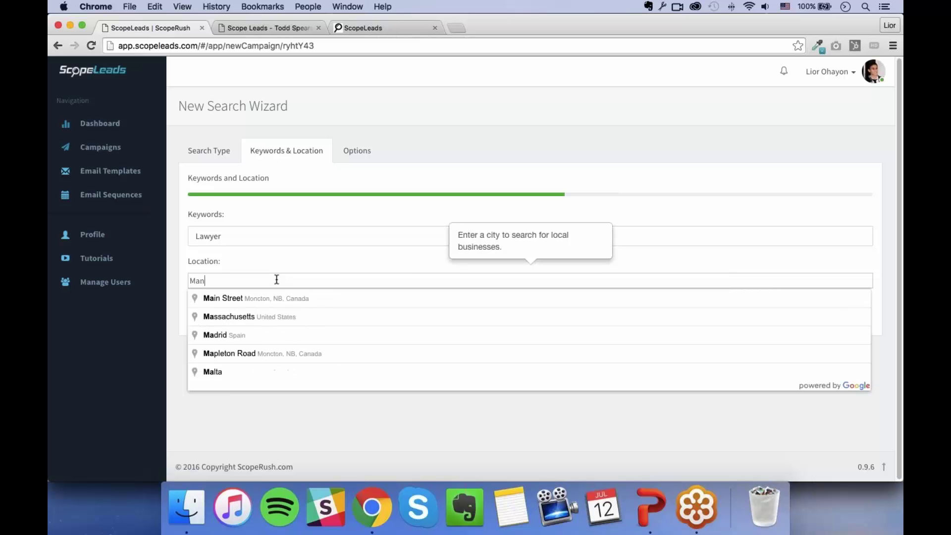
type("h")
left_click(263, 300)
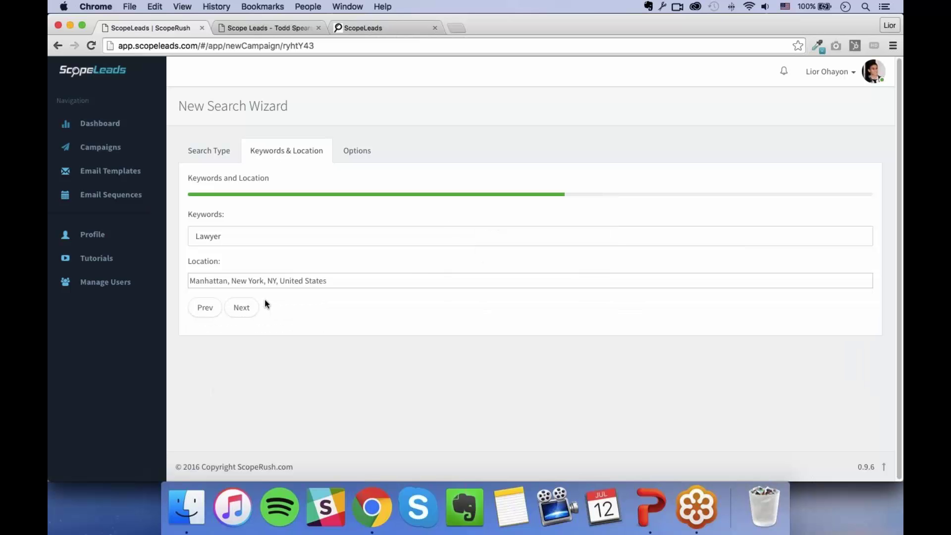
Finish the search wizard with the Standard option and check the new search's entry in the campaign.
left_click(241, 307)
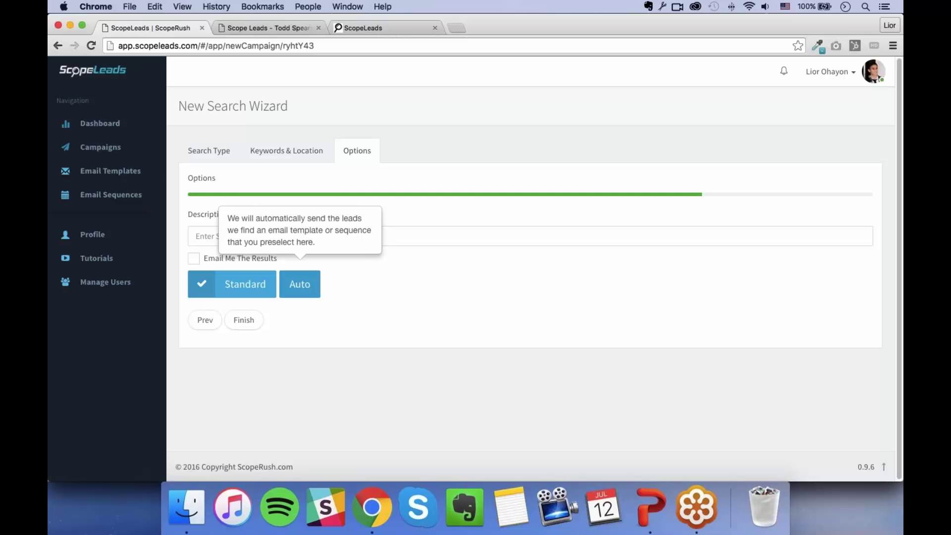
left_click(244, 320)
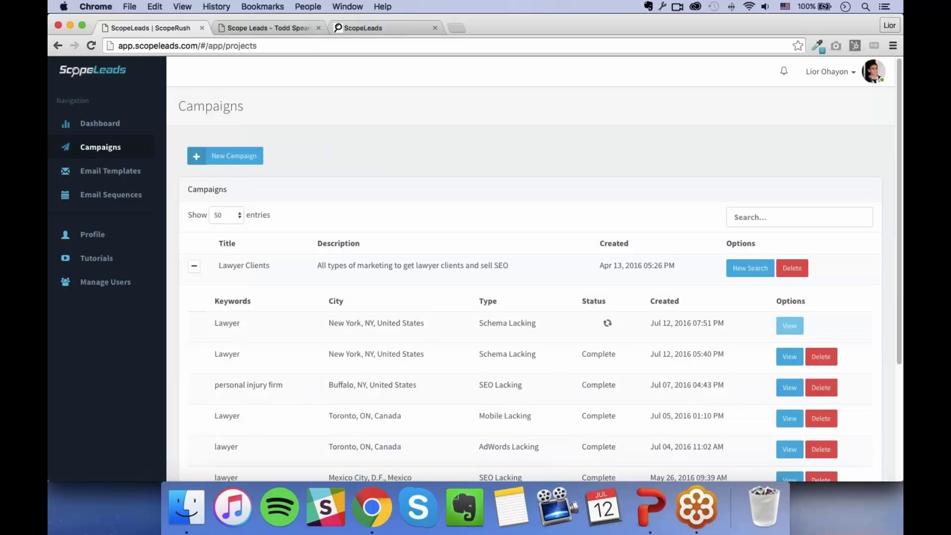
scroll(608, 307, "down", 1)
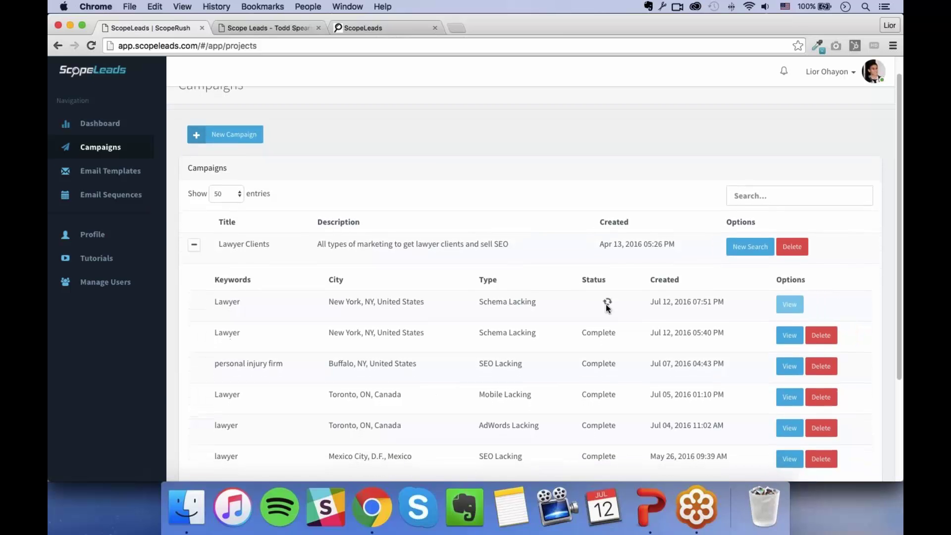
Open the email template "Let's try this one" for editing.
left_click(119, 174)
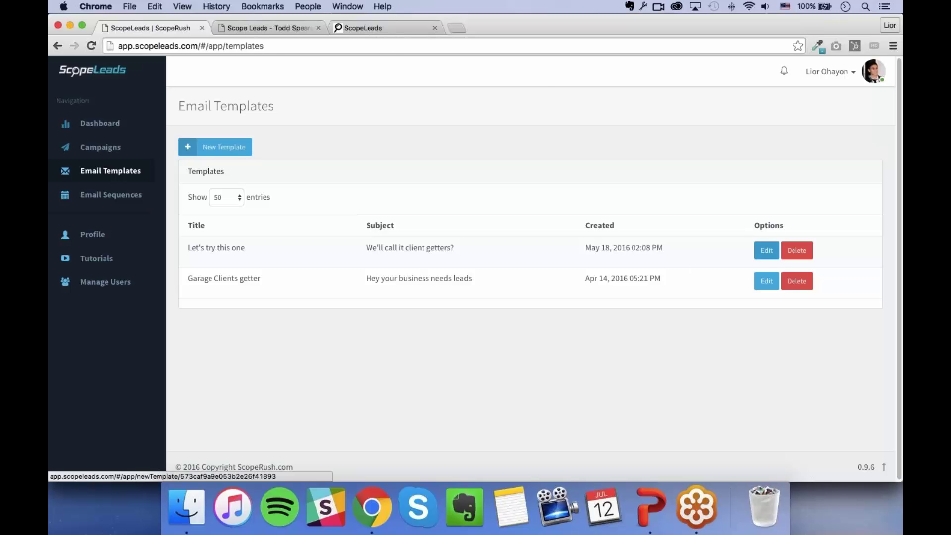
left_click(767, 250)
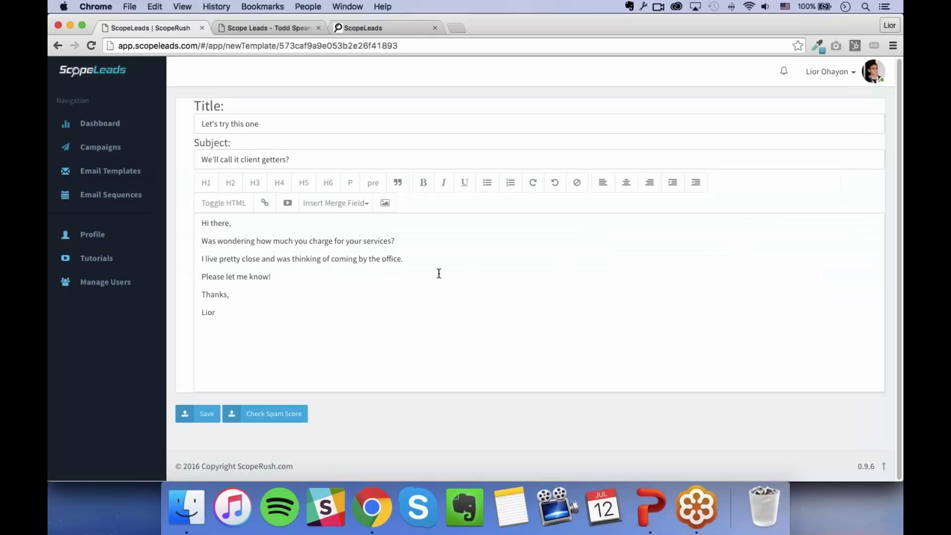
left_click(437, 274)
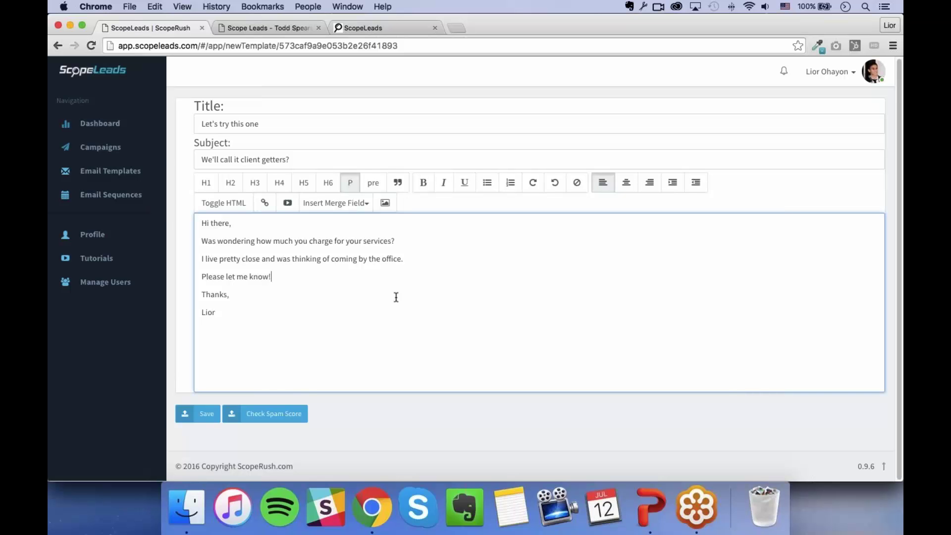
Add a line below "Please let me know!" in the template body and insert the Social Lacking merge field there.
left_click_drag(268, 305, 248, 257)
left_click(340, 291)
left_click(356, 276)
key("Return")
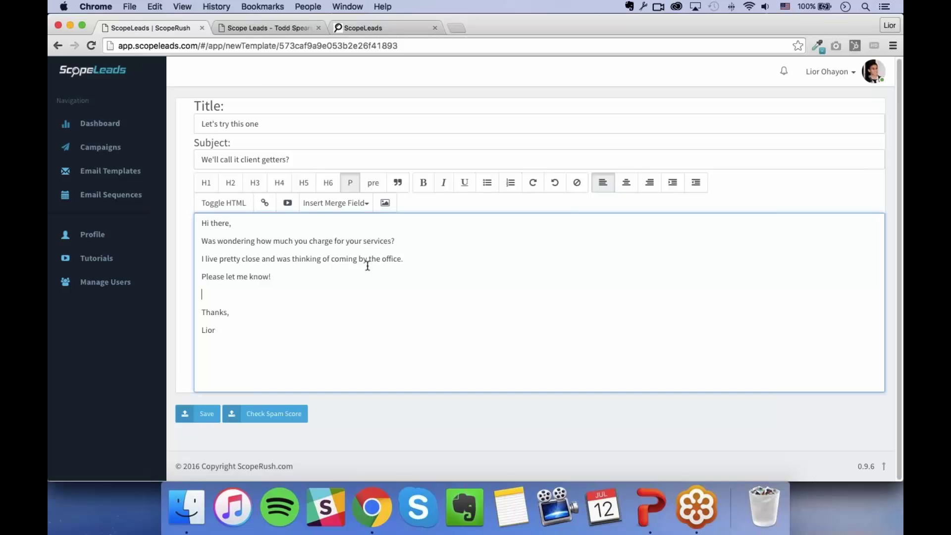
left_click(361, 208)
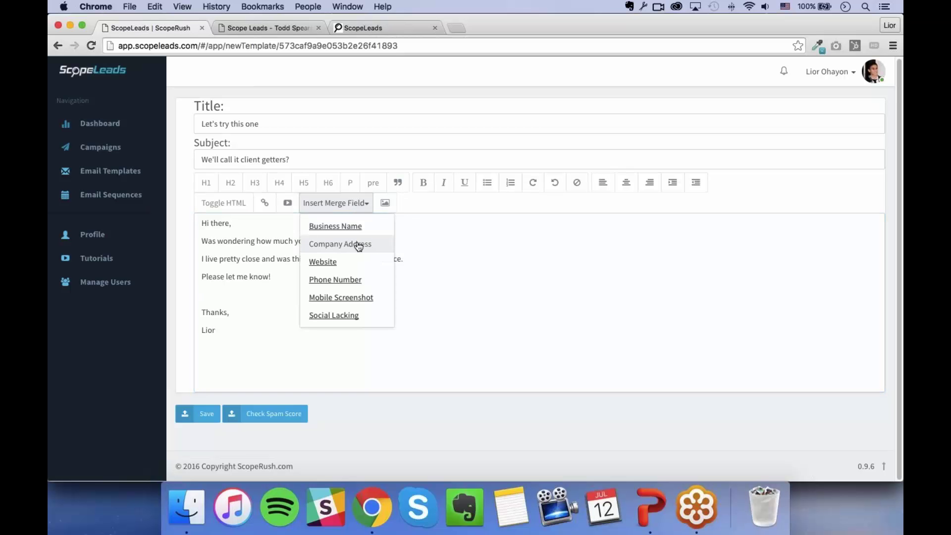
left_click(367, 316)
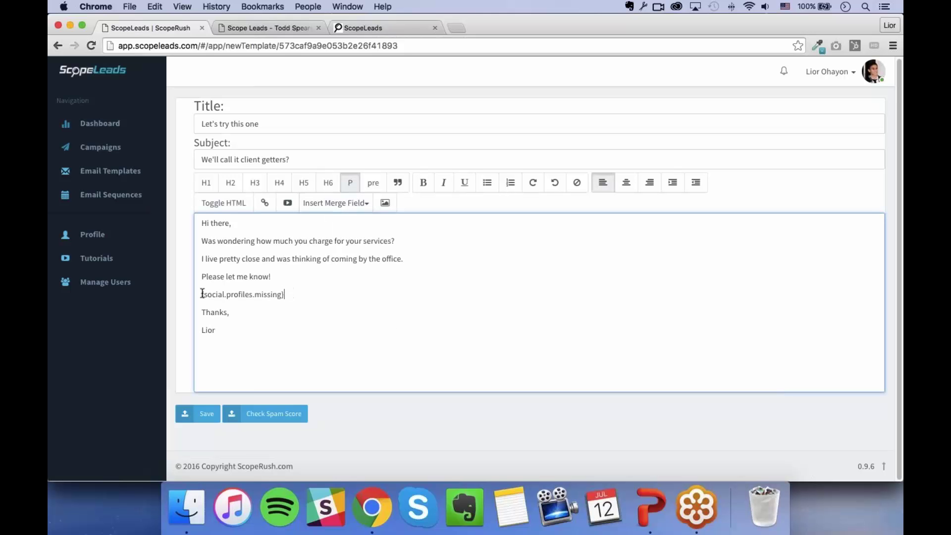
left_click_drag(289, 295, 188, 291)
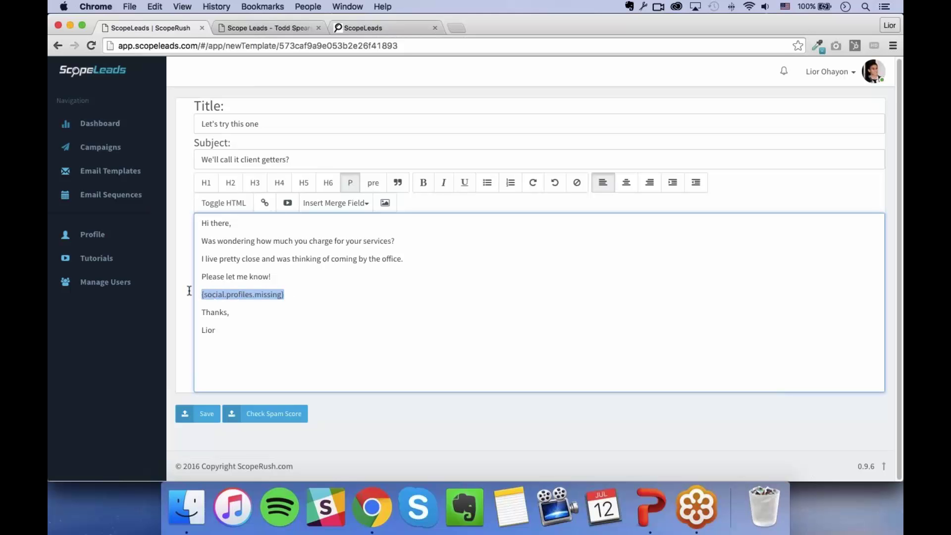
left_click(286, 295)
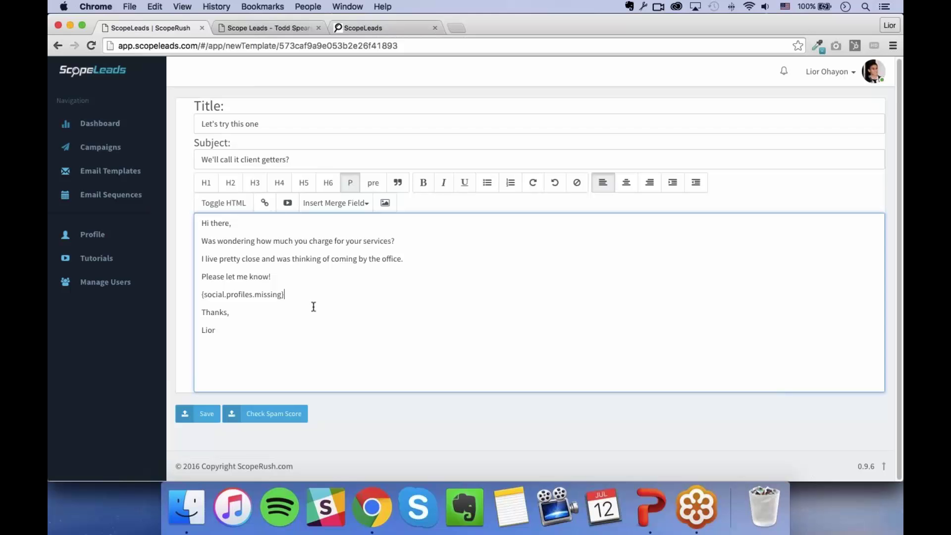
double_click(276, 298)
left_click(266, 308)
Start a new email sequence and bring its first email, set to send immediately, into view.
left_click(148, 206)
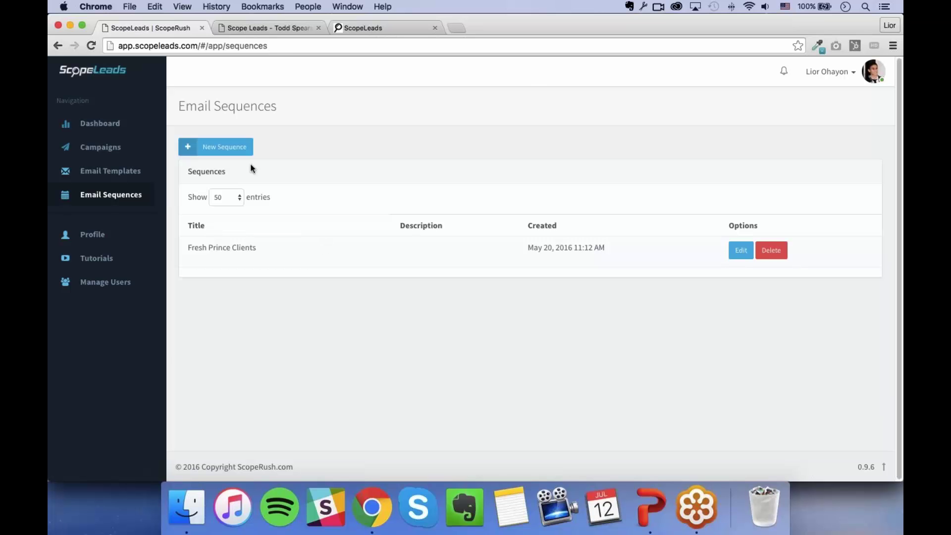
left_click(233, 147)
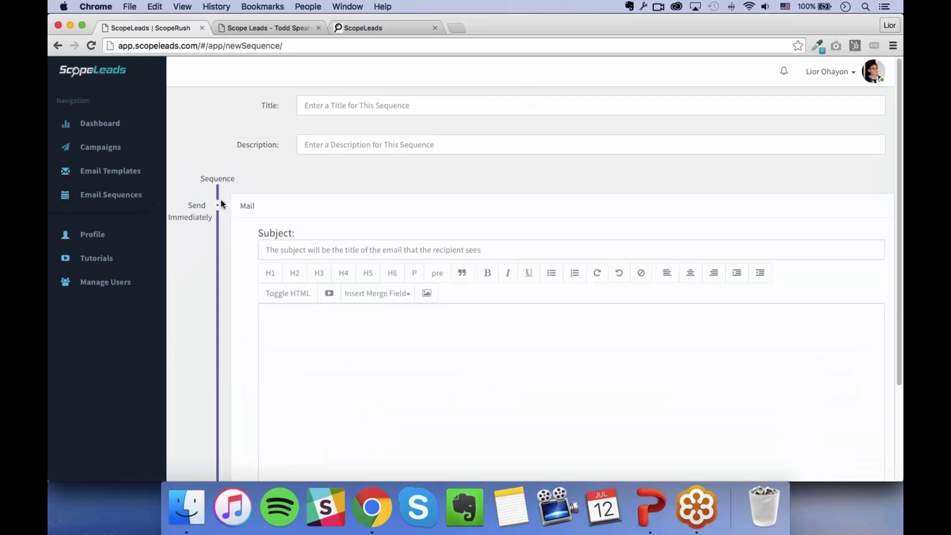
scroll(193, 255, "down", 3)
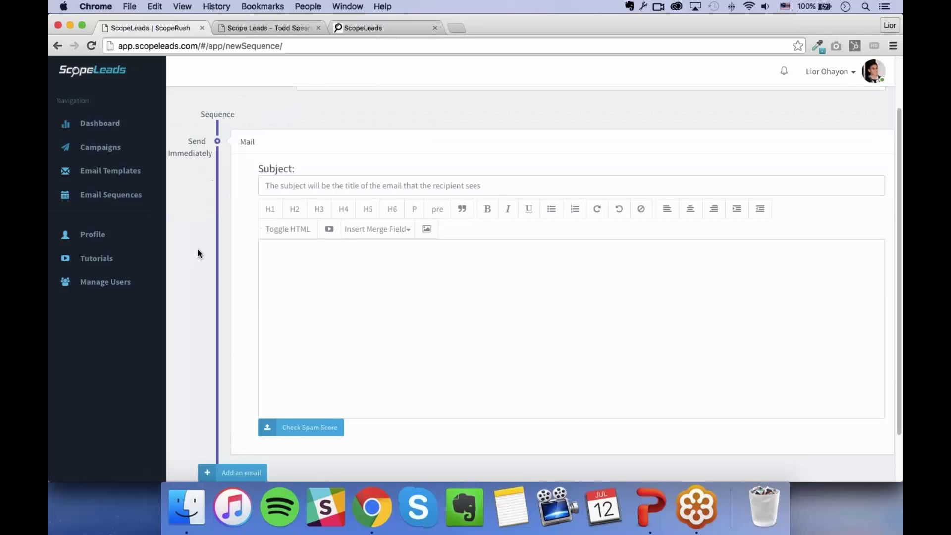
scroll(205, 250, "down", 1)
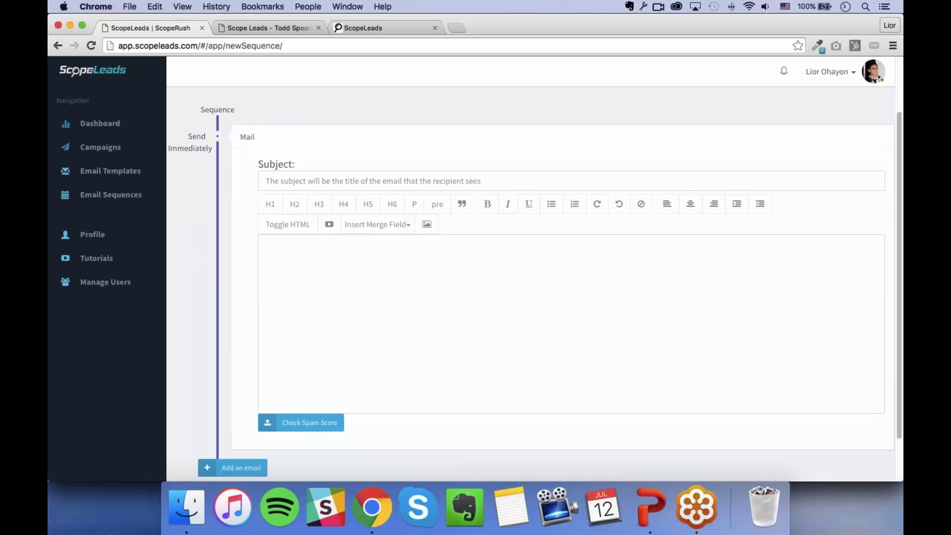
Give the sequence's first email the subject "First 1" and the body text "Anything we want".
left_click(290, 183)
type("First 1")
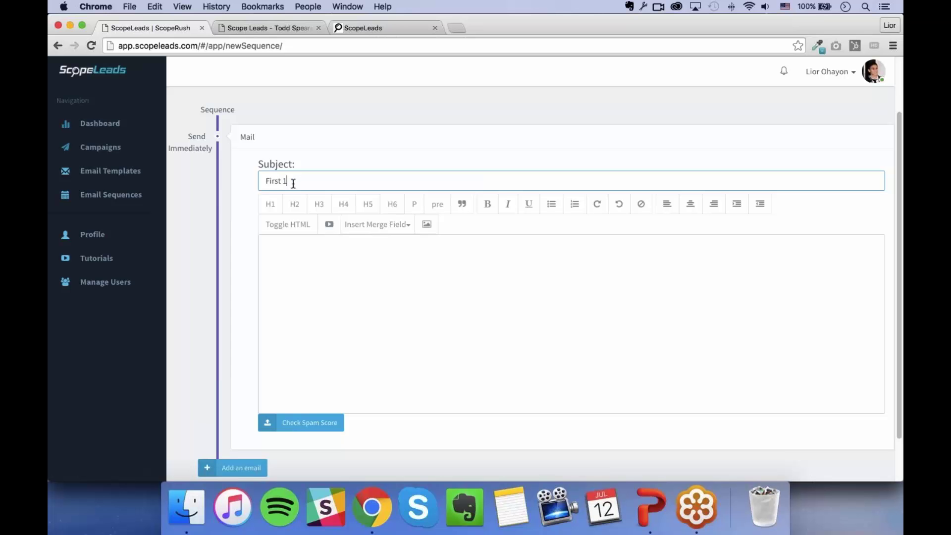
left_click(321, 297)
type("Anythin")
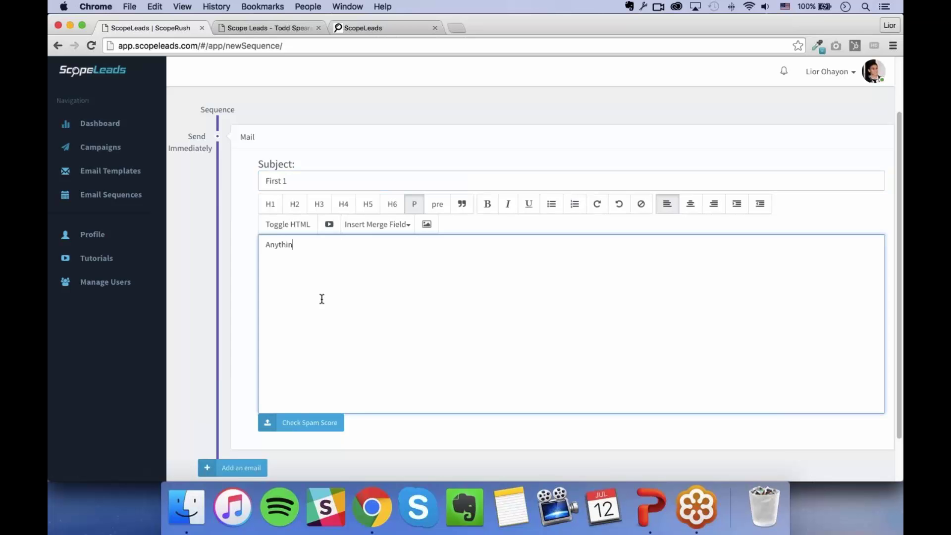
type("g we want")
Add a second email to the sequence and go to its sending delay and condition settings.
scroll(310, 376, "down", 2)
left_click(233, 415)
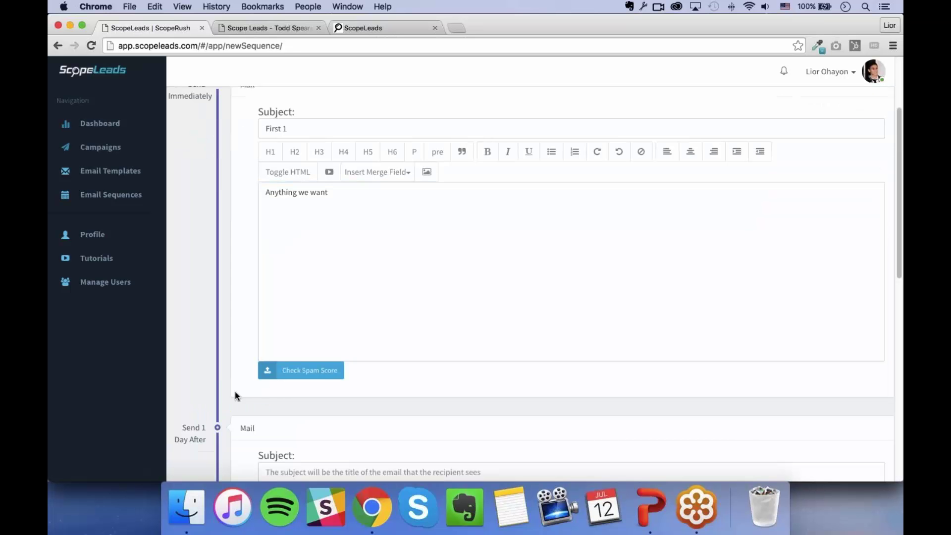
scroll(235, 392, "down", 8)
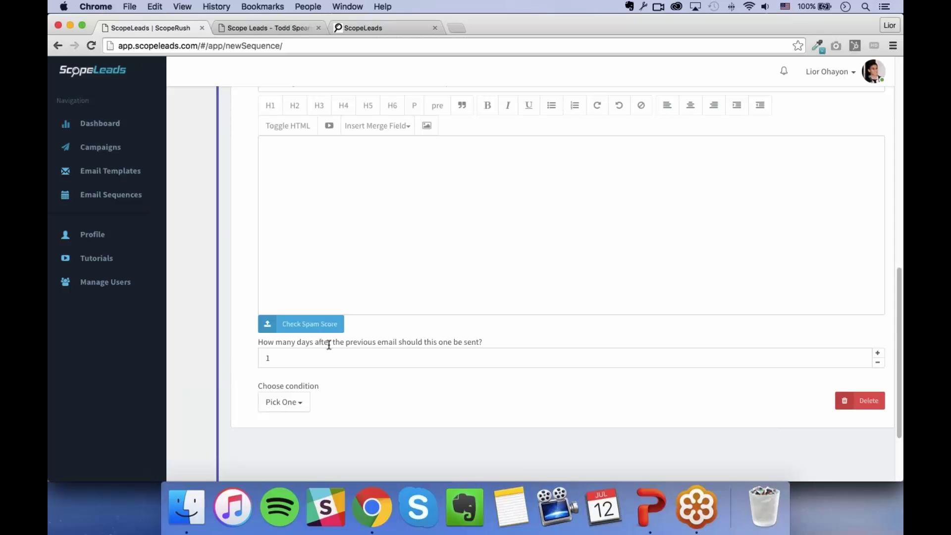
Review the second email's sending delay setting and the prospect-behaviour conditions available for it.
left_click_drag(331, 341, 438, 342)
left_click(475, 337)
left_click(301, 403)
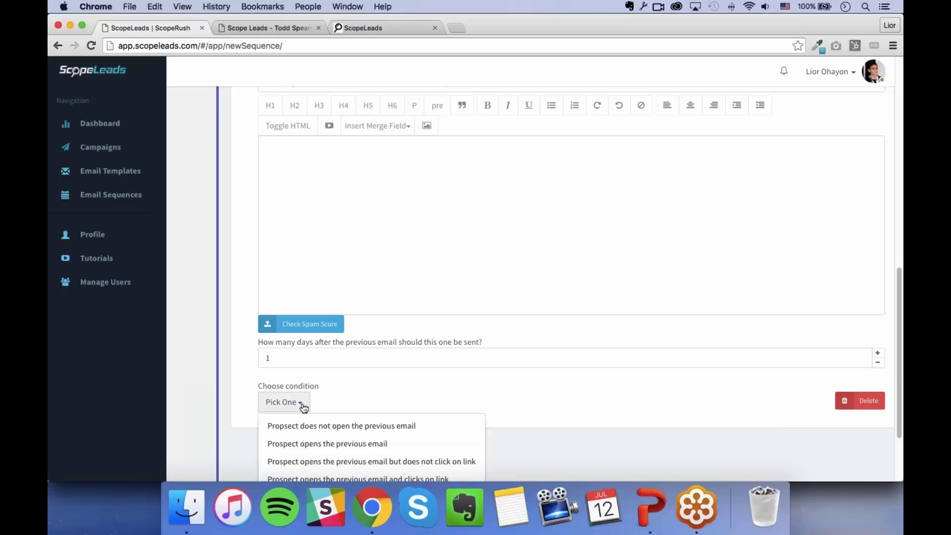
scroll(361, 389, "down", 4)
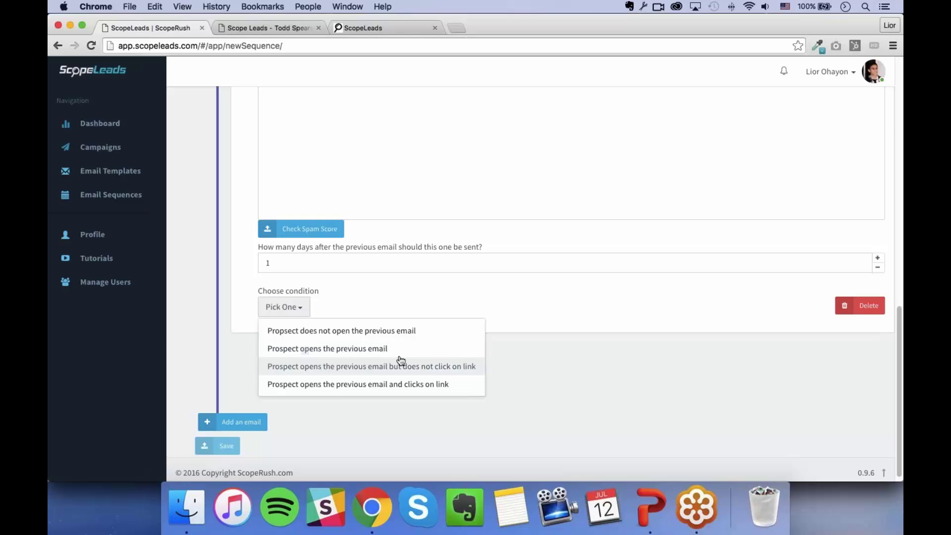
left_click(572, 386)
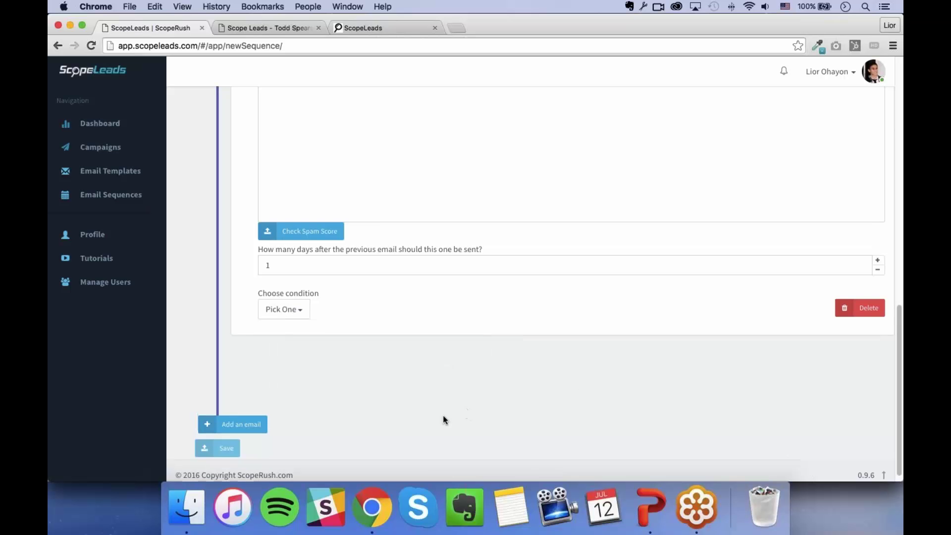
Leave the new sequence and open the results of a New York Lawyer Schema Lacking search in the Lawyer Clients campaign.
scroll(443, 416, "up", 3)
scroll(345, 250, "up", 10)
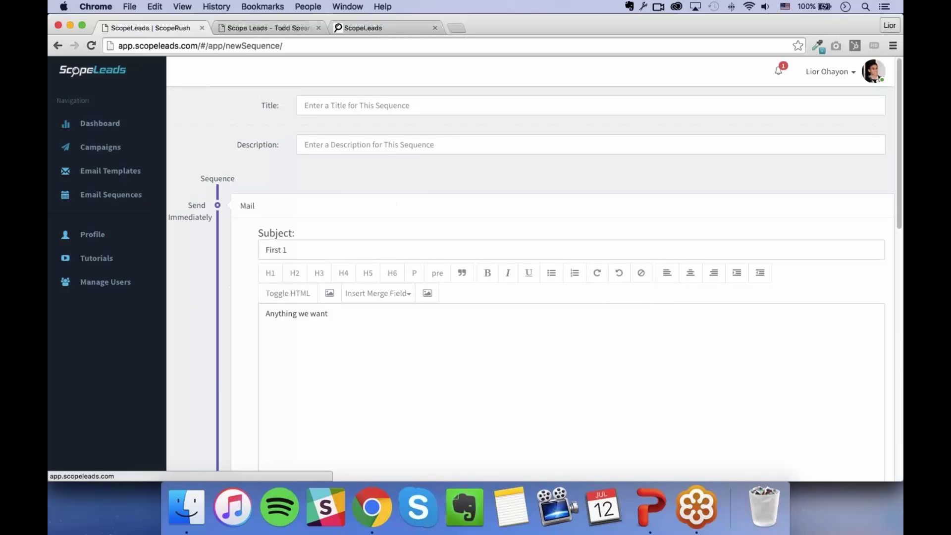
left_click(139, 152)
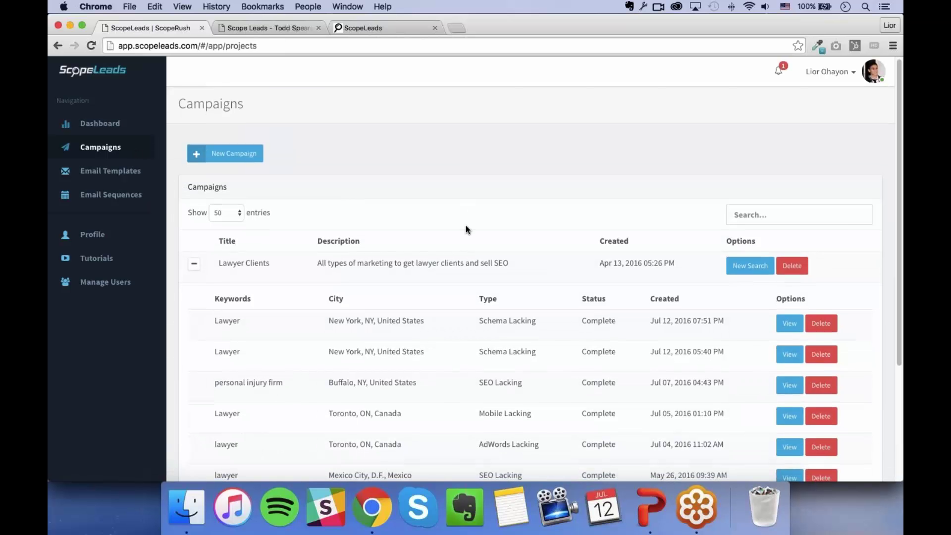
scroll(466, 224, "down", 2)
left_click(789, 312)
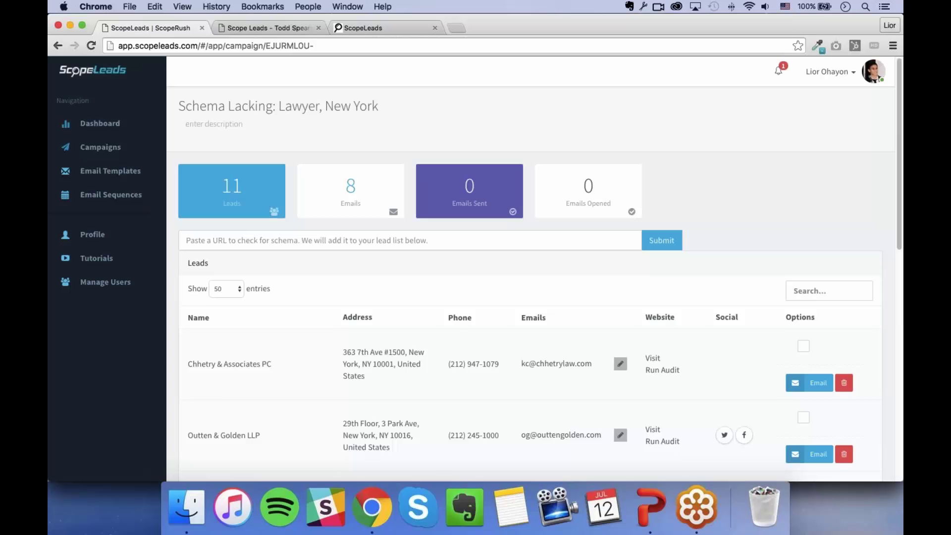
Look through the New York lawyer leads, checking their contact details, social profiles and the bulk email and CSV download options.
scroll(327, 335, "down", 3)
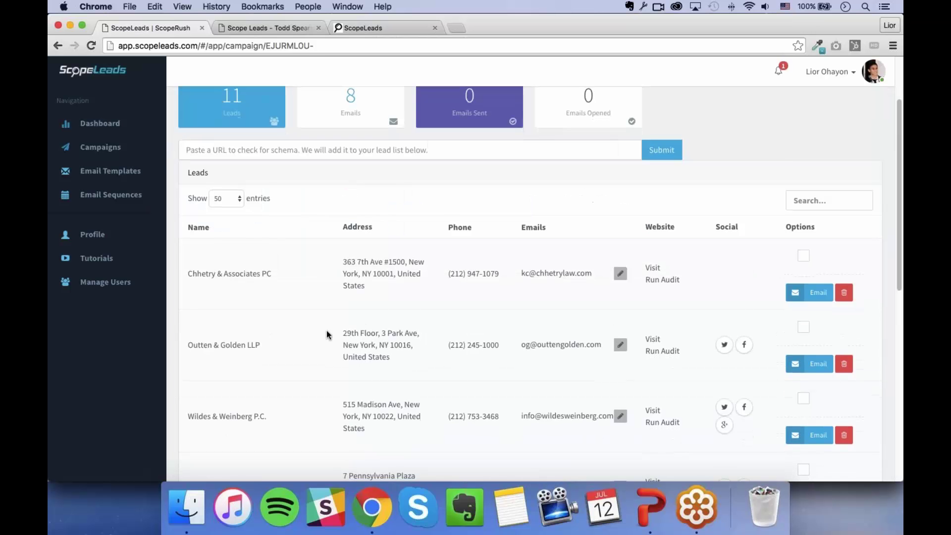
scroll(326, 331, "down", 10)
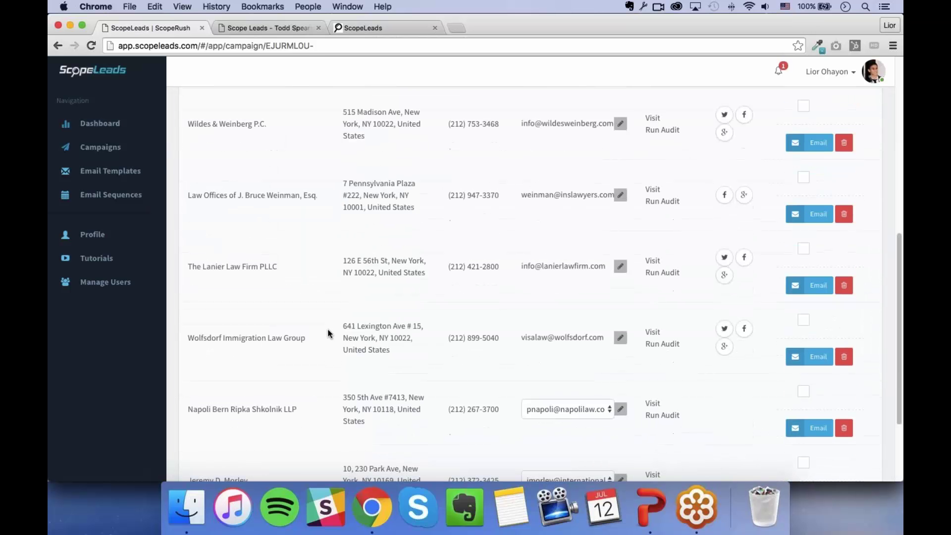
scroll(328, 332, "down", 3)
scroll(329, 329, "up", 10)
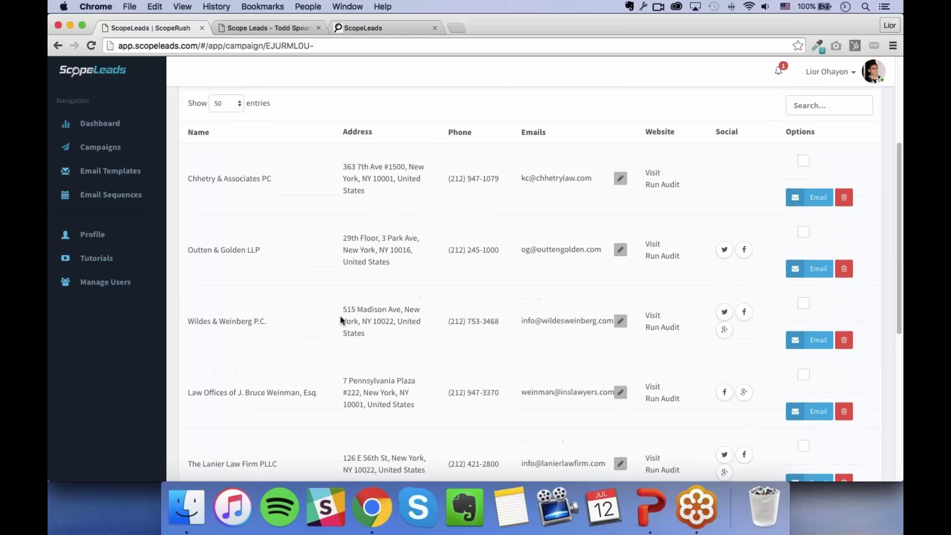
double_click(237, 178)
left_click_drag(342, 166, 421, 179)
left_click(421, 178)
scroll(609, 230, "up", 2)
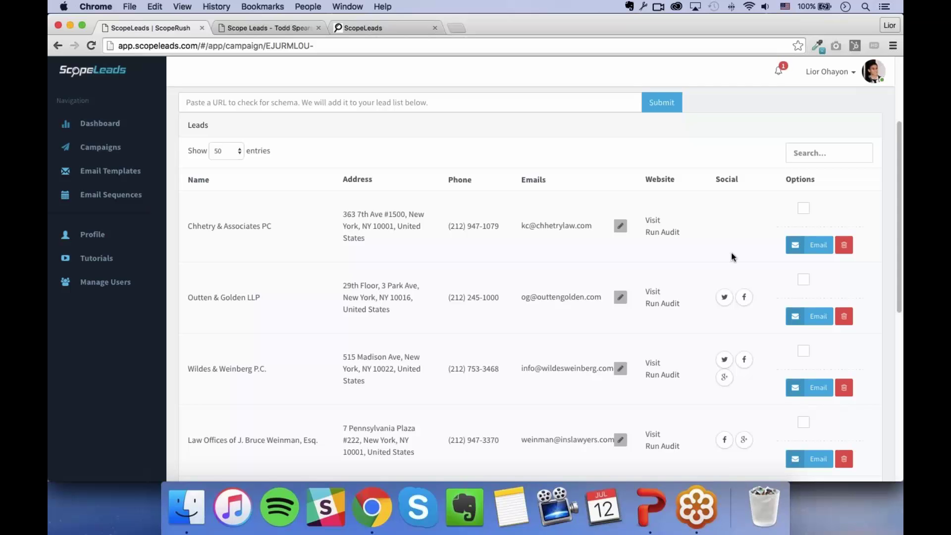
scroll(605, 281, "down", 10)
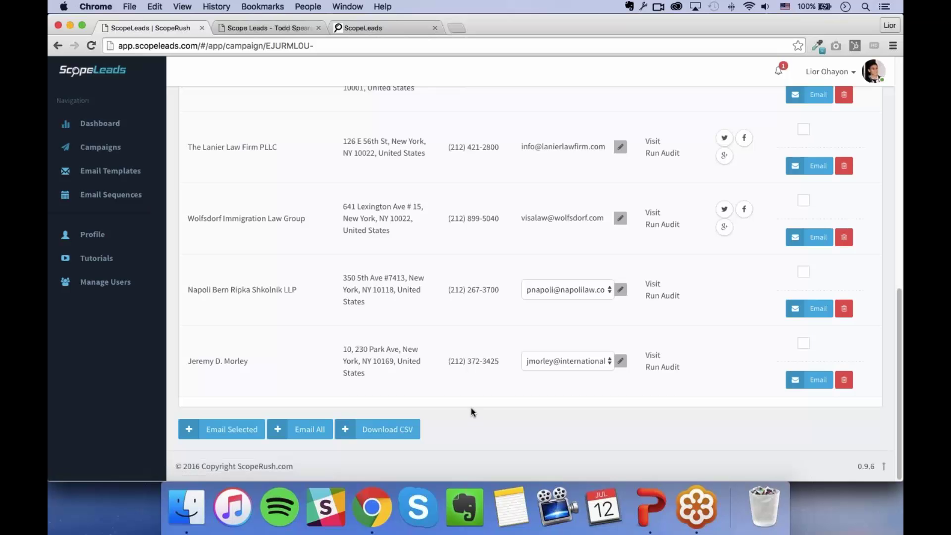
scroll(471, 408, "up", 10)
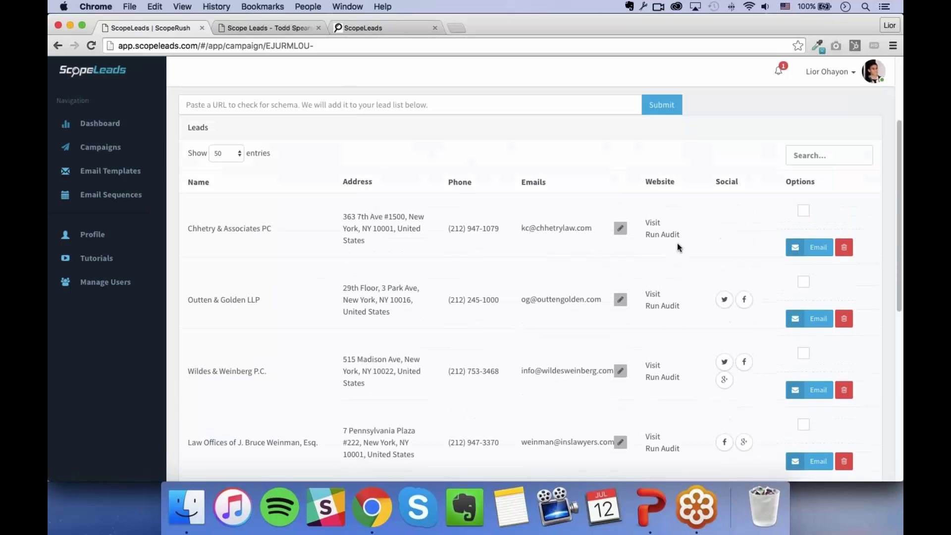
Run a website audit for the first lead and examine its on-page optimization, page load speed and website suggestions.
left_click(673, 238)
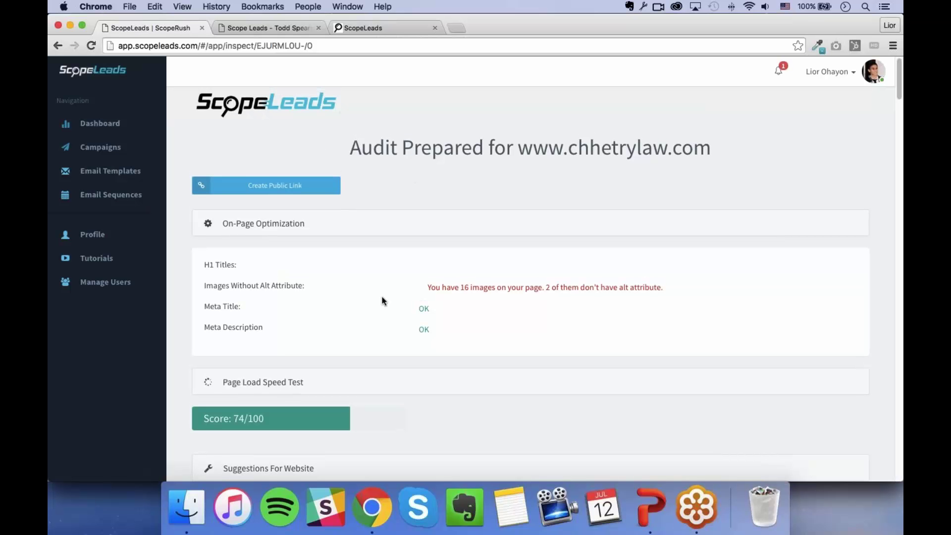
scroll(383, 301, "down", 5)
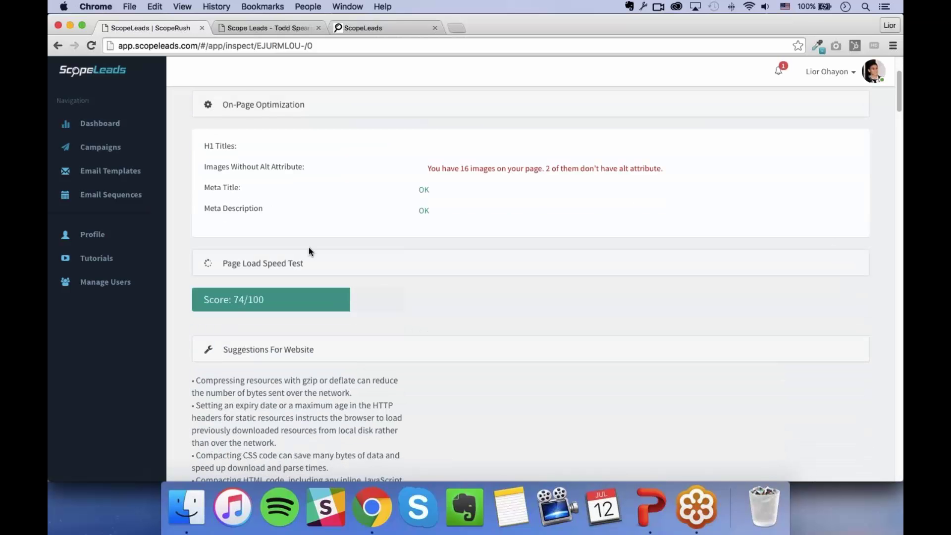
scroll(312, 245, "down", 2)
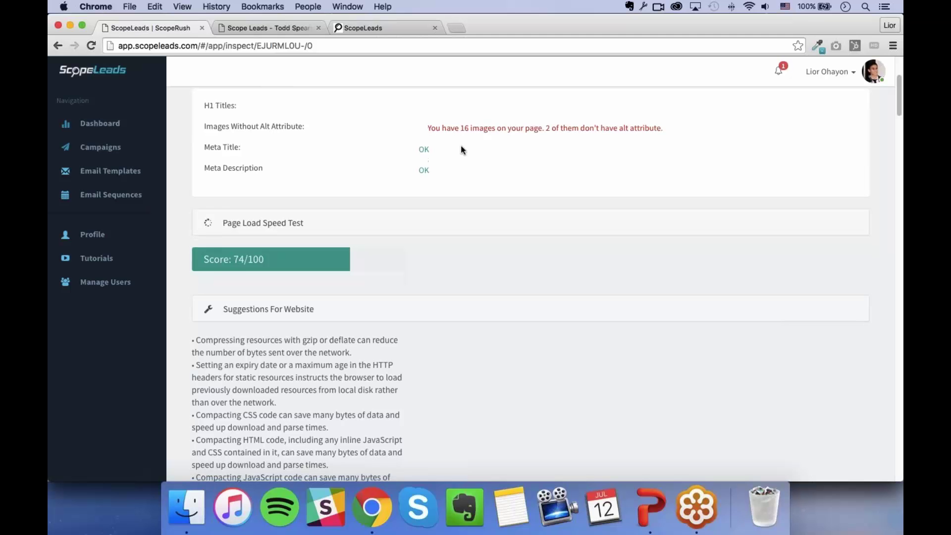
left_click_drag(450, 128, 508, 127)
left_click(513, 144)
scroll(440, 210, "down", 3)
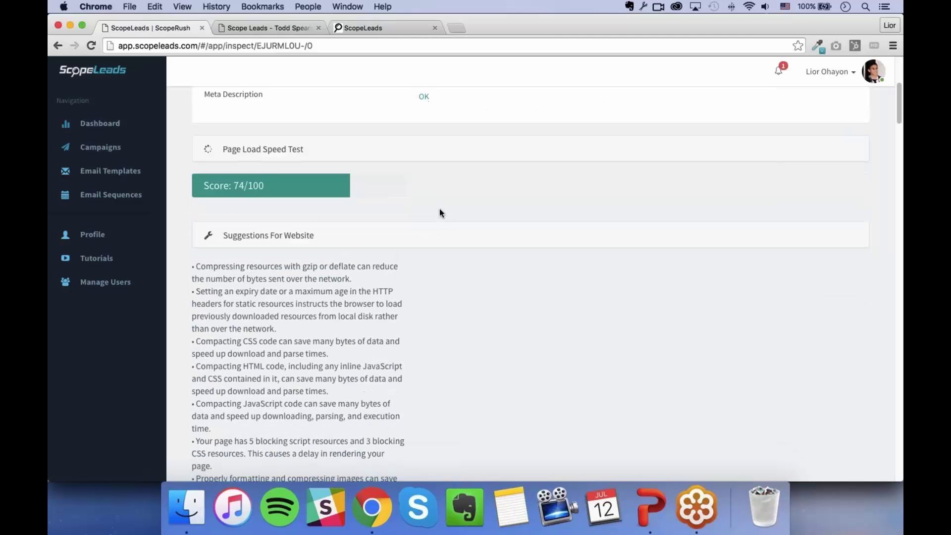
scroll(439, 209, "down", 2)
scroll(400, 253, "down", 1)
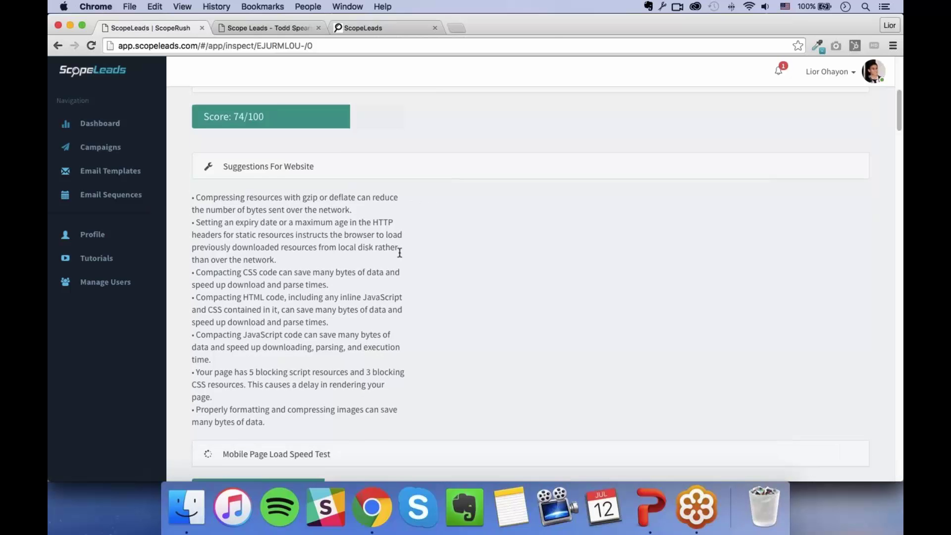
scroll(399, 252, "down", 2)
left_click_drag(192, 159, 324, 253)
left_click(361, 289)
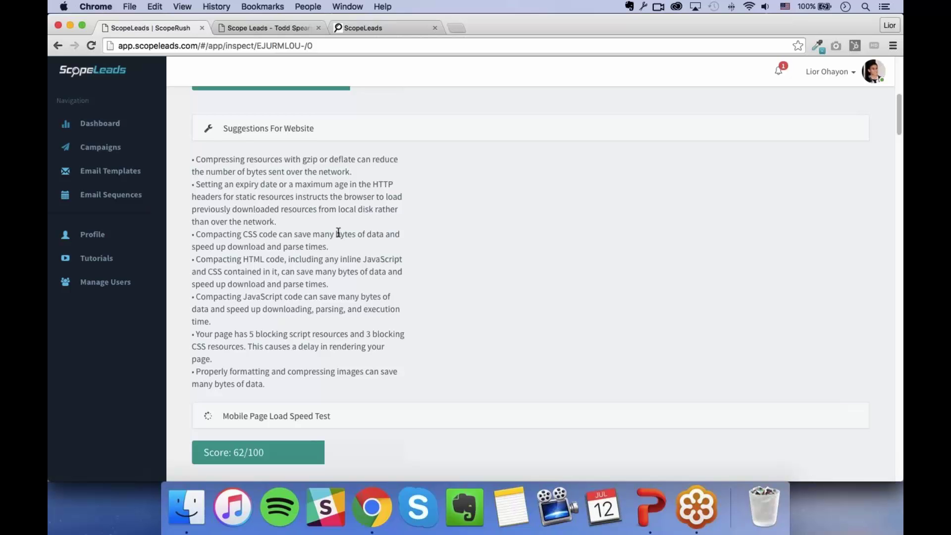
Examine the audit's mobile speed and usability, mobile suggestions, social network, robots and sitemap, and keyword sections.
scroll(362, 231, "down", 4)
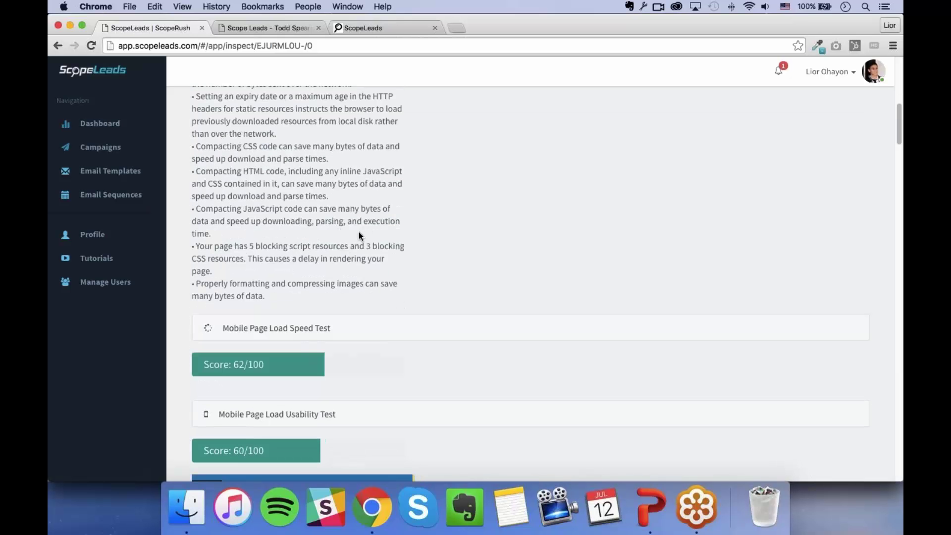
scroll(358, 236, "down", 10)
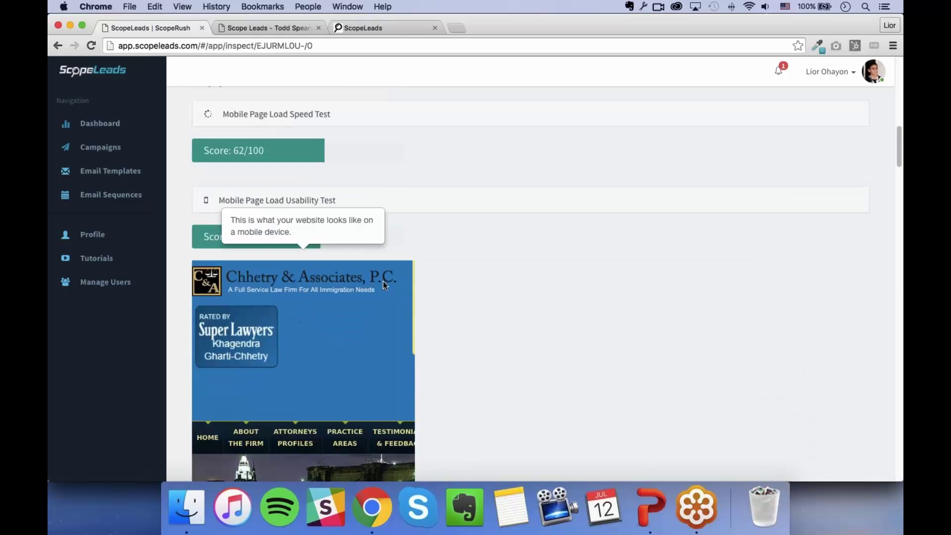
scroll(382, 280, "down", 12)
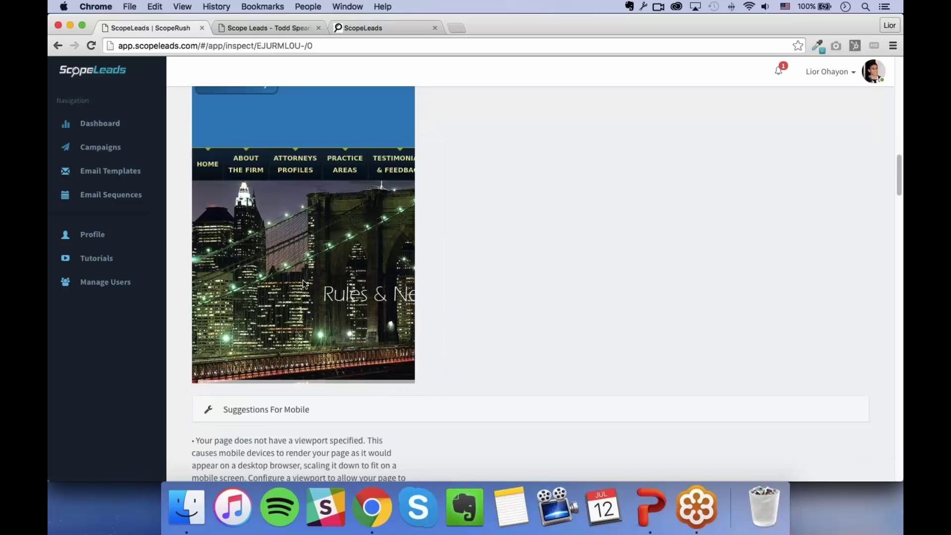
scroll(299, 243, "up", 3)
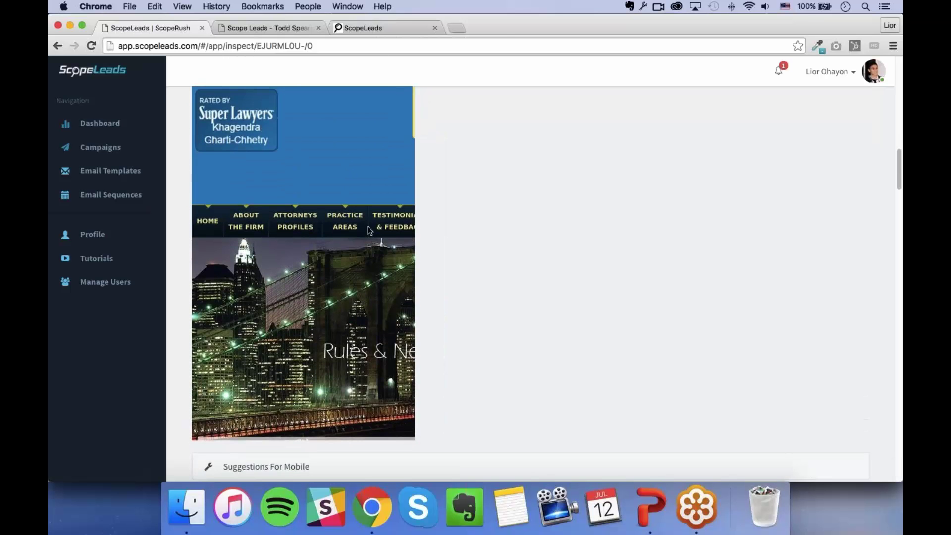
scroll(368, 227, "down", 20)
scroll(304, 201, "up", 13)
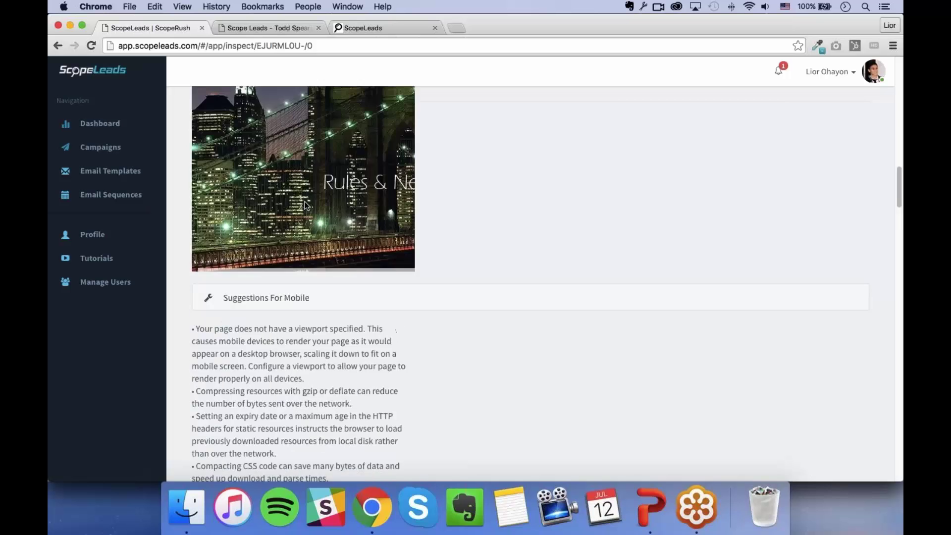
scroll(304, 201, "down", 20)
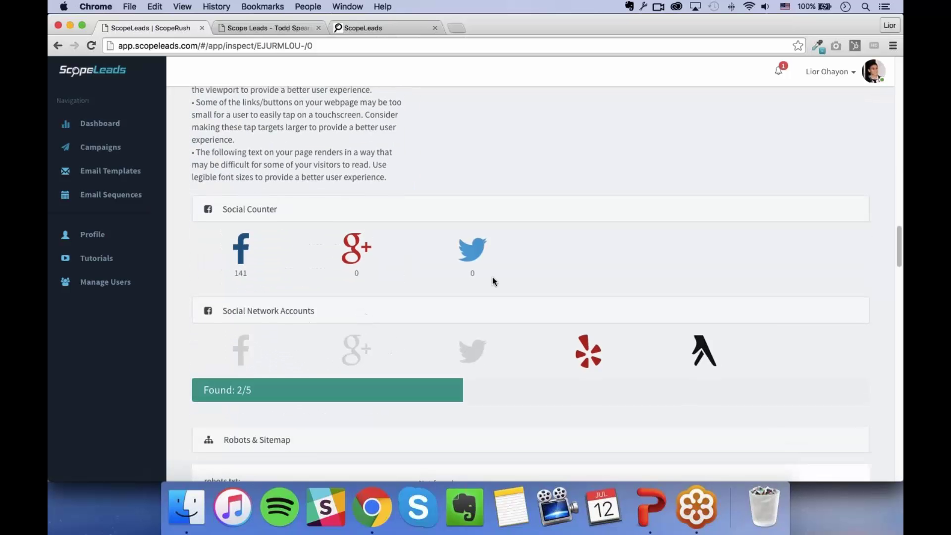
scroll(445, 303, "down", 20)
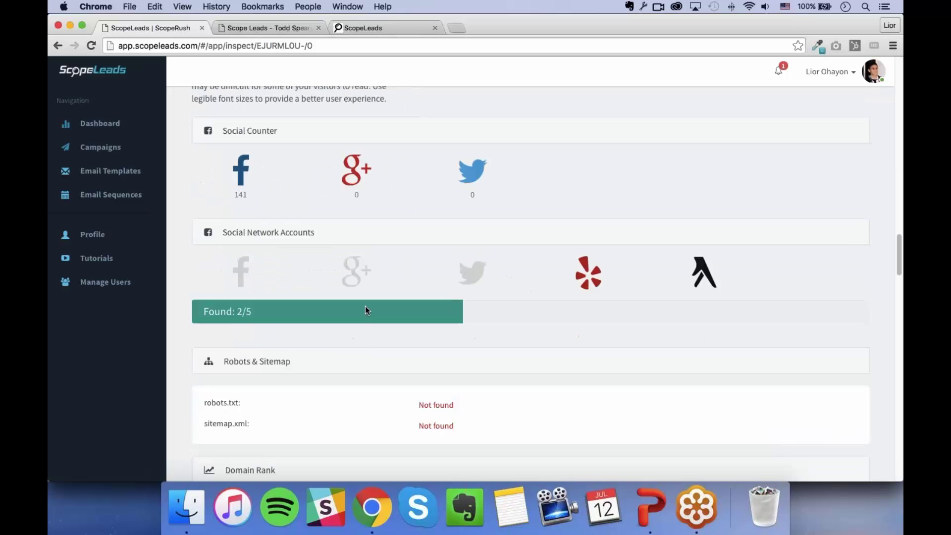
scroll(357, 291, "down", 20)
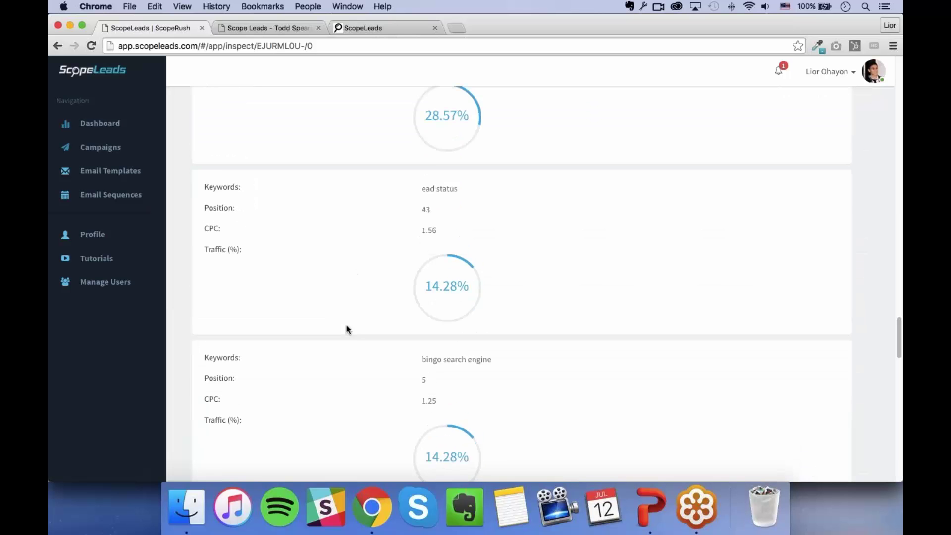
scroll(339, 299, "down", 20)
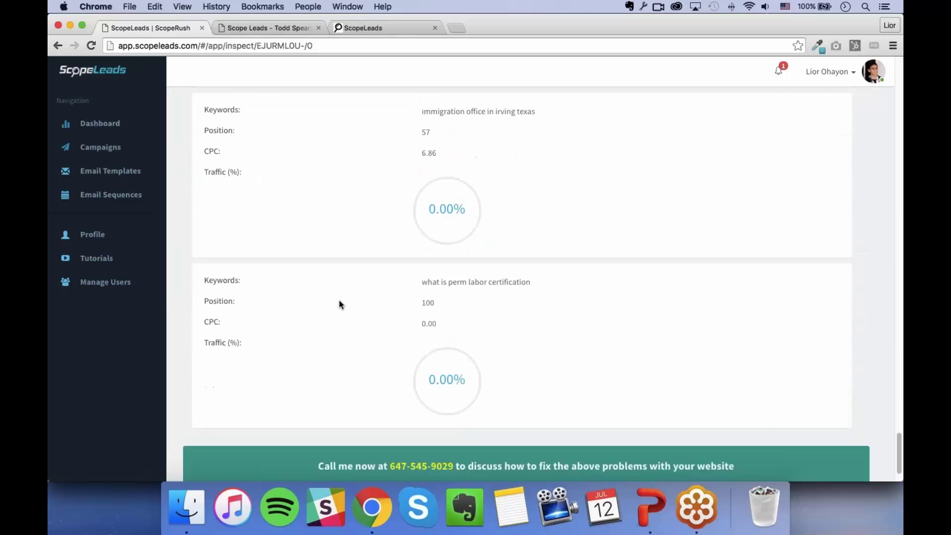
Return to the start of the audit report and create a public link for it.
scroll(451, 421, "up", 3)
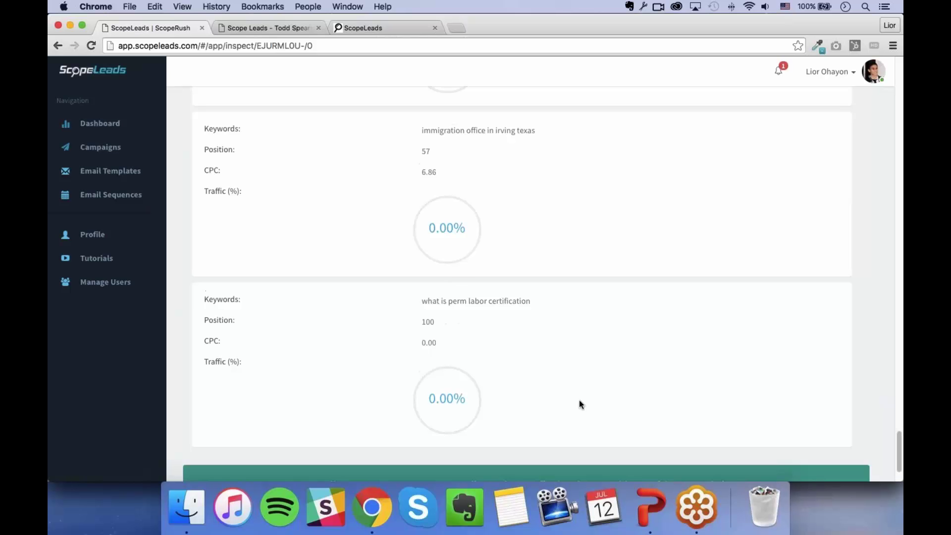
scroll(436, 400, "up", 20)
scroll(431, 429, "up", 20)
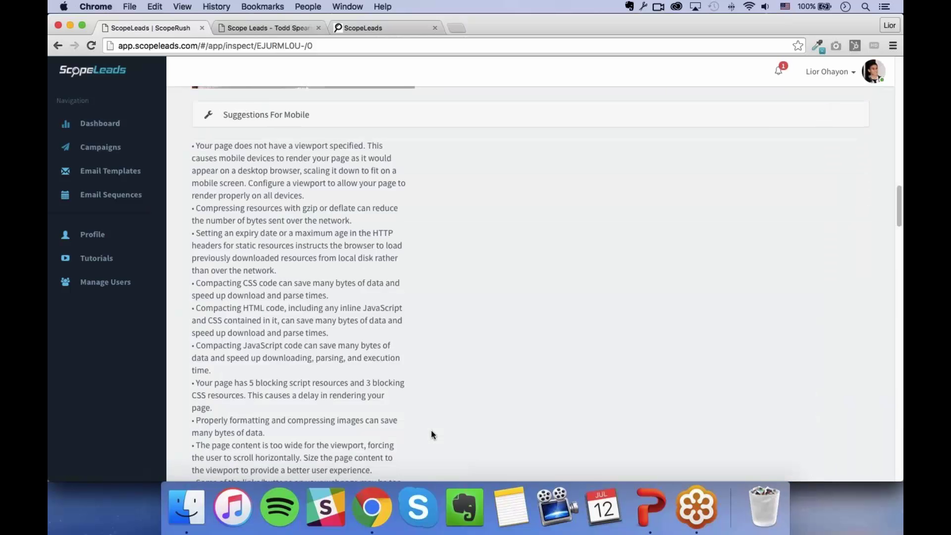
scroll(431, 430, "up", 20)
left_click(270, 188)
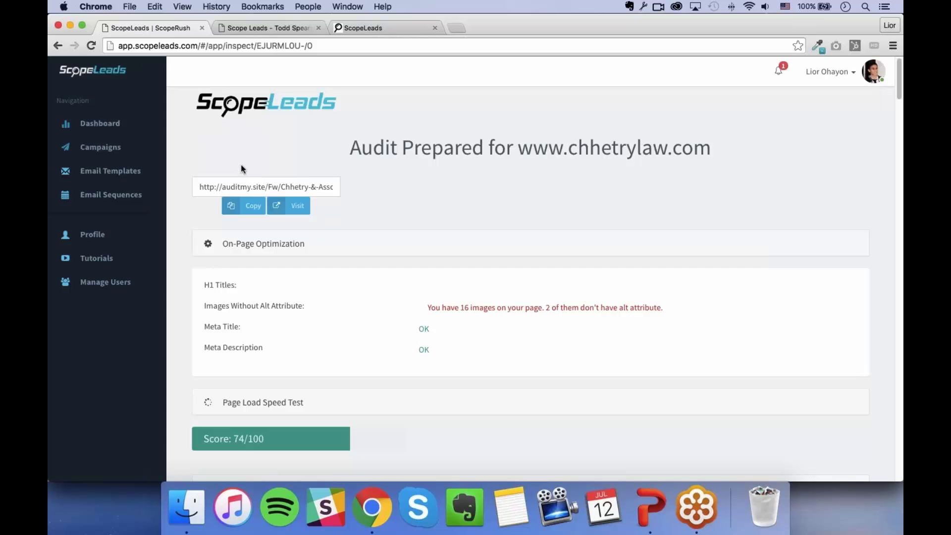
Open the Toronto Lawyer Mobile Lacking search from the campaigns list and view the lead's website in the phone simulator.
left_click(129, 150)
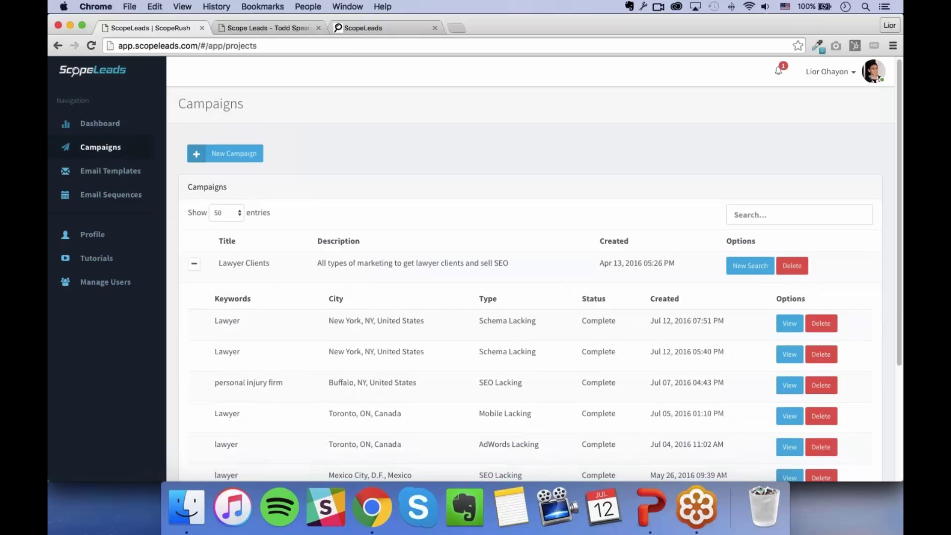
scroll(517, 344, "down", 2)
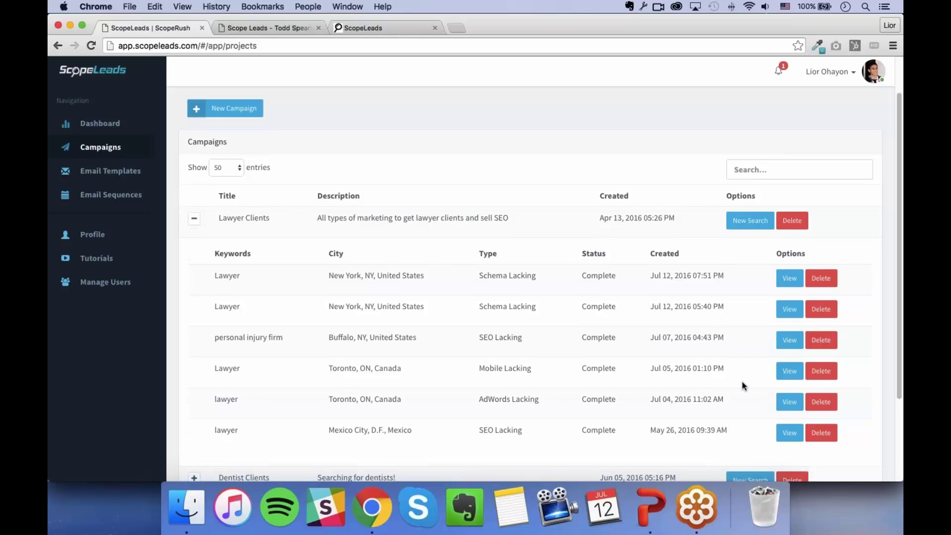
left_click(785, 375)
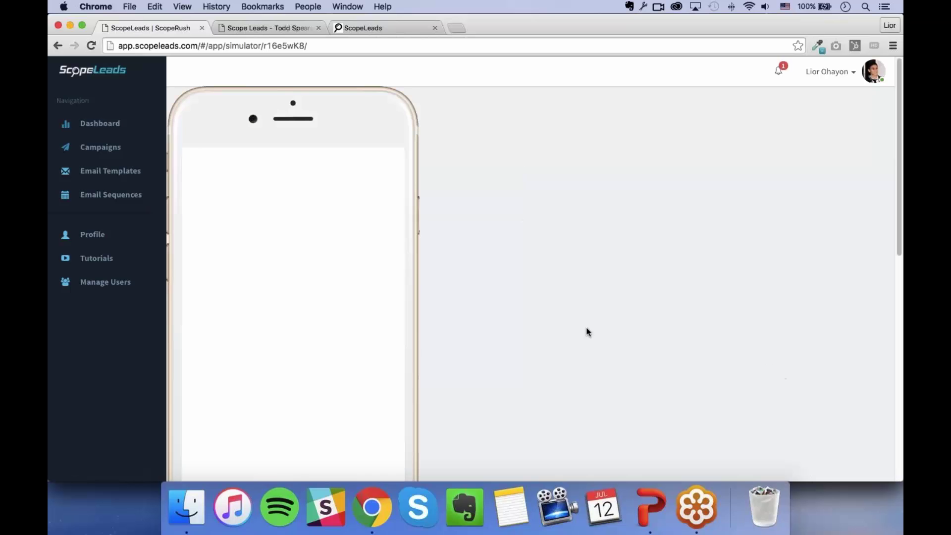
scroll(276, 308, "down", 7)
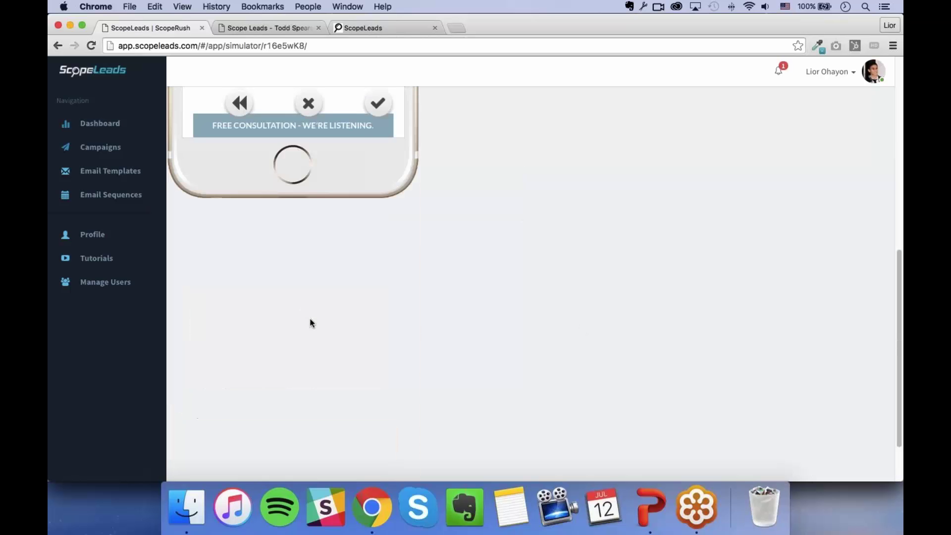
scroll(376, 337, "up", 5)
scroll(448, 349, "up", 4)
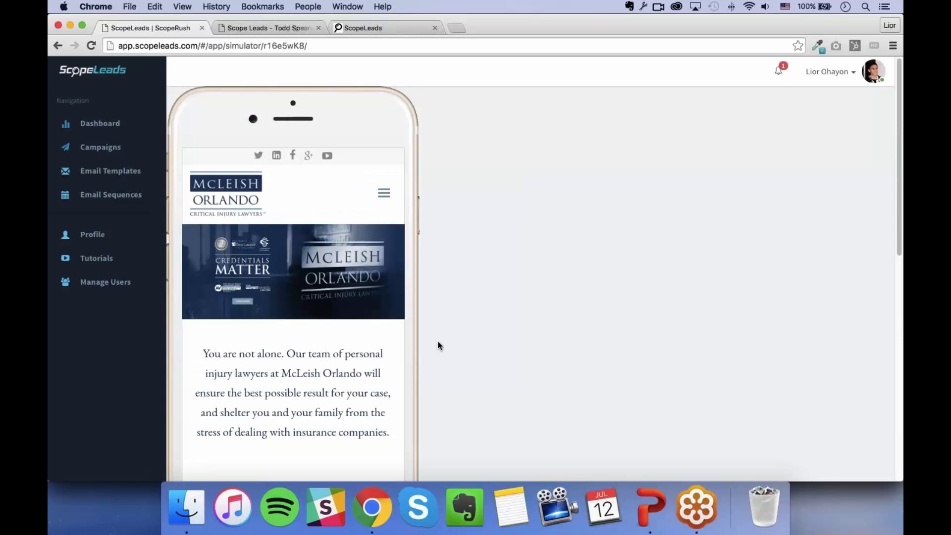
Examine the McLeish Orlando website in the phone simulator and reject it as a lead.
scroll(268, 212, "down", 5)
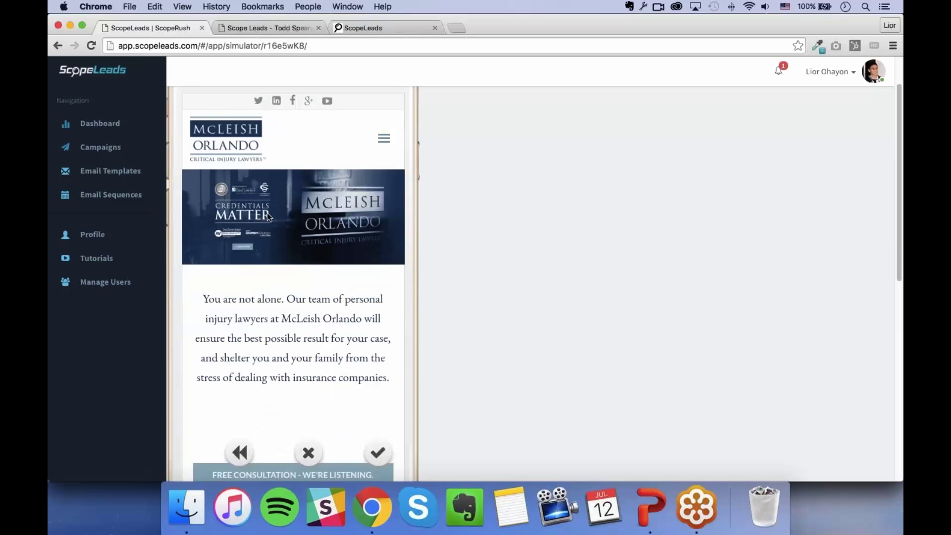
scroll(329, 376, "up", 4)
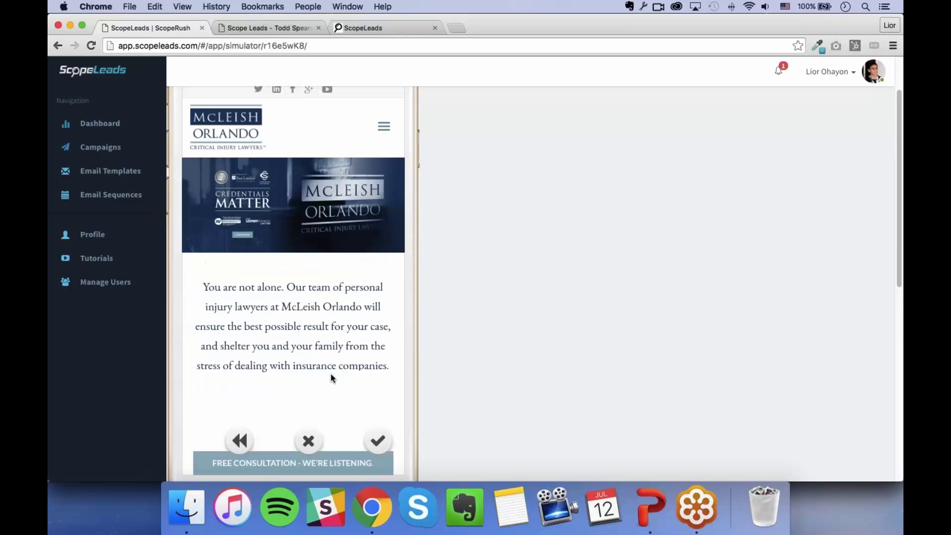
scroll(297, 208, "up", 1)
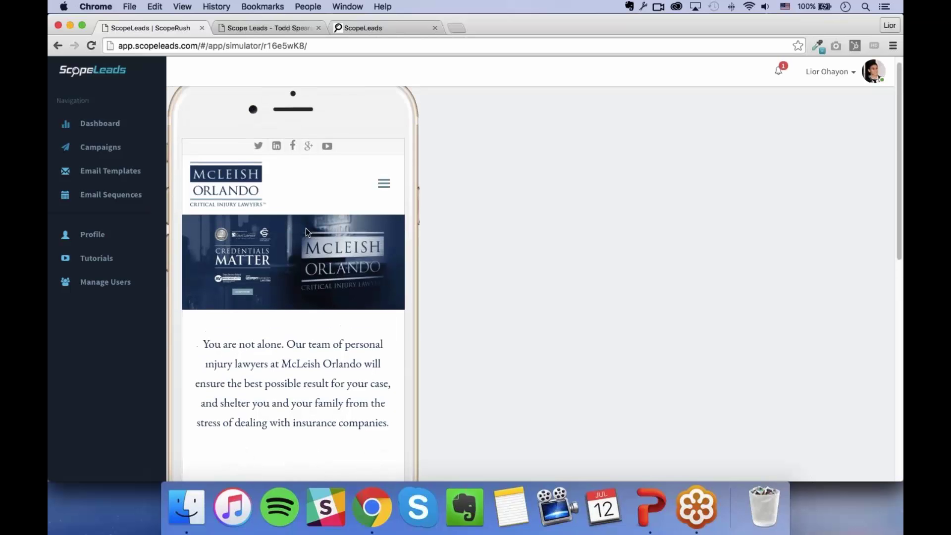
scroll(321, 209, "down", 3)
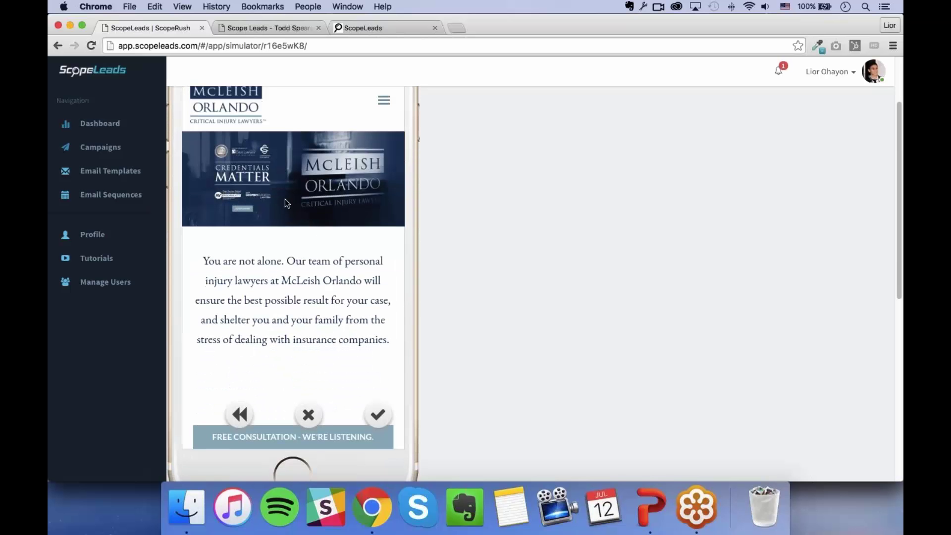
scroll(321, 193, "down", 2)
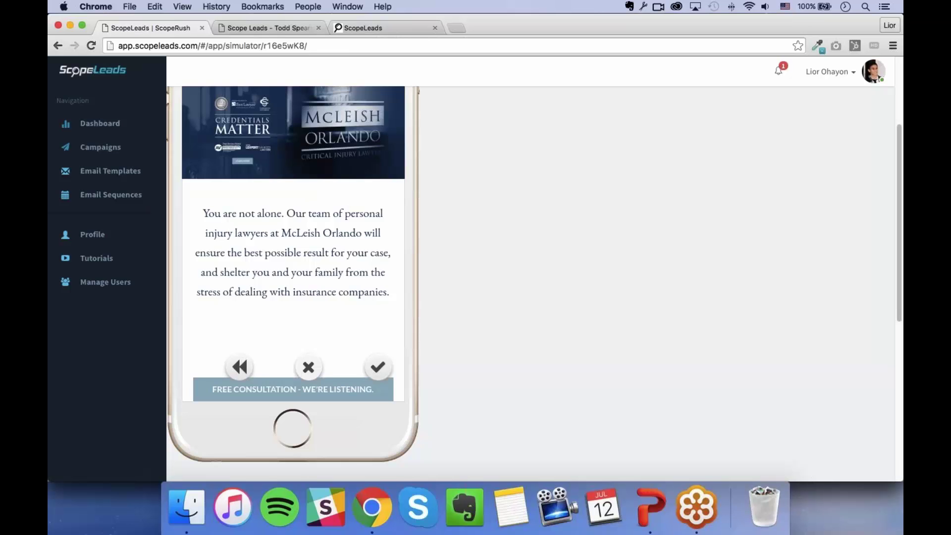
left_click(308, 367)
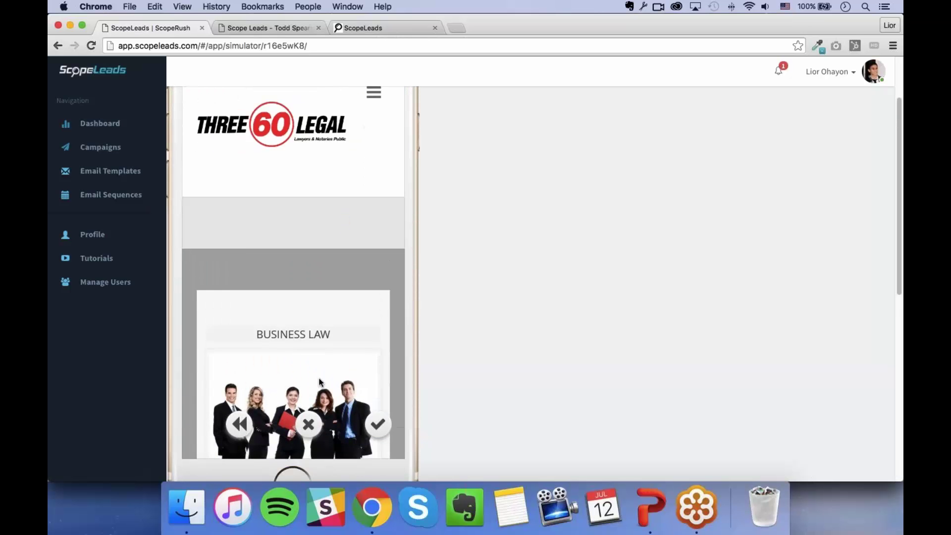
Review the next lawyer websites from Three 60 Legal onward in the phone simulator, rejecting most and accepting one.
left_click(309, 425)
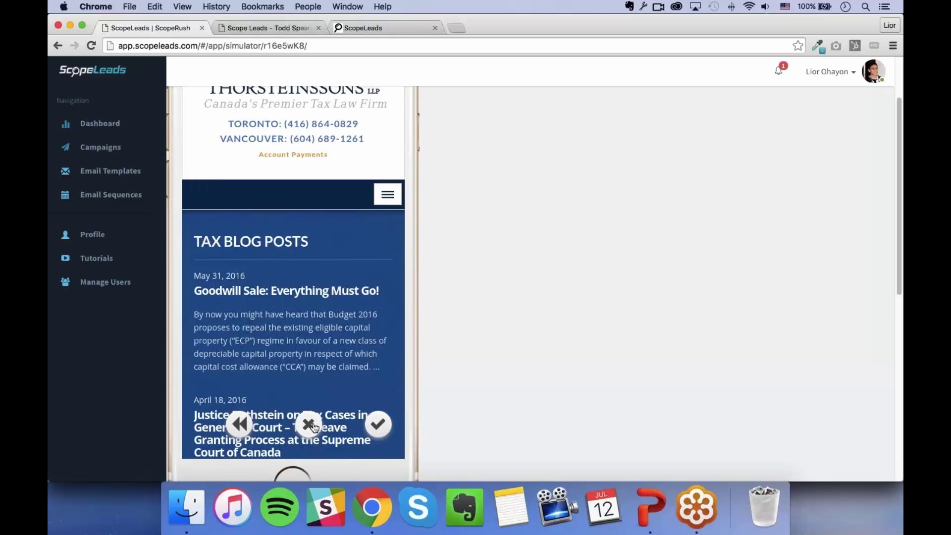
left_click(312, 426)
left_click(313, 426)
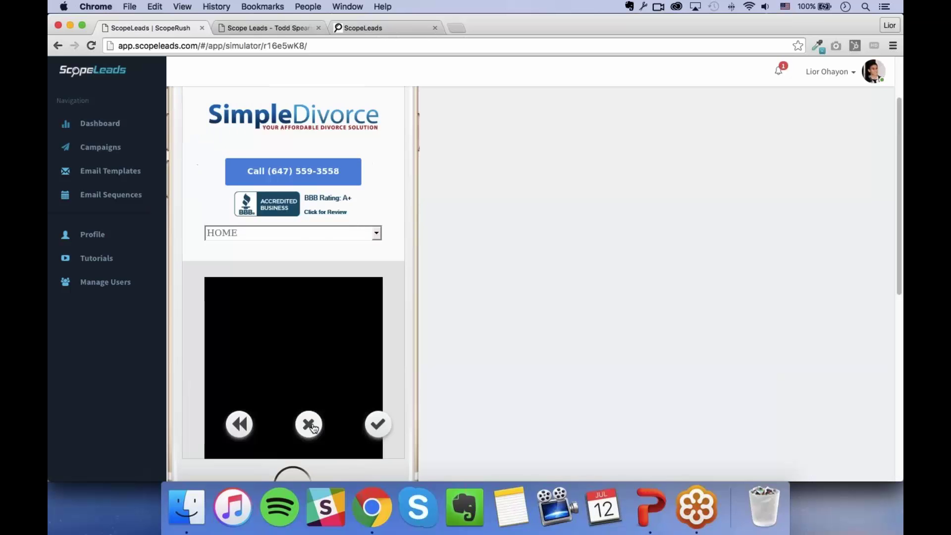
left_click(309, 425)
left_click(378, 426)
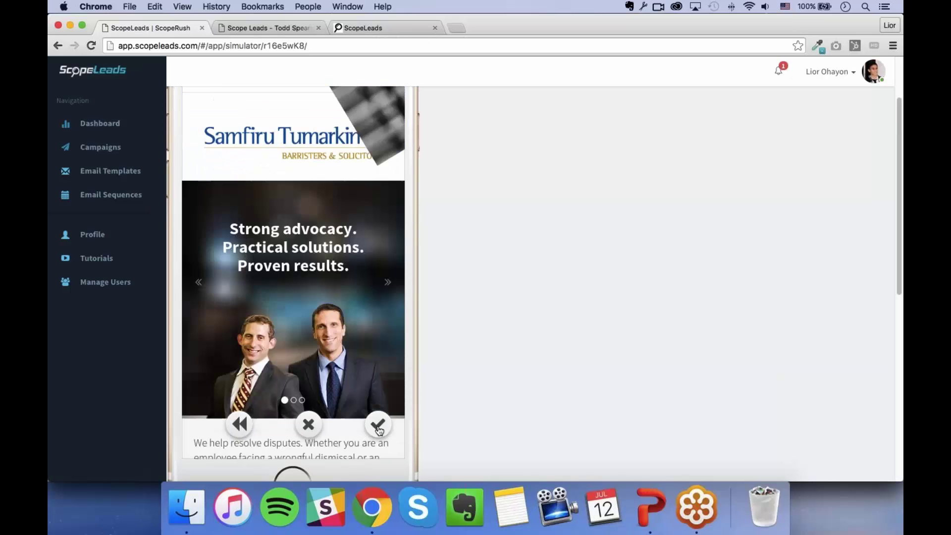
left_click(312, 429)
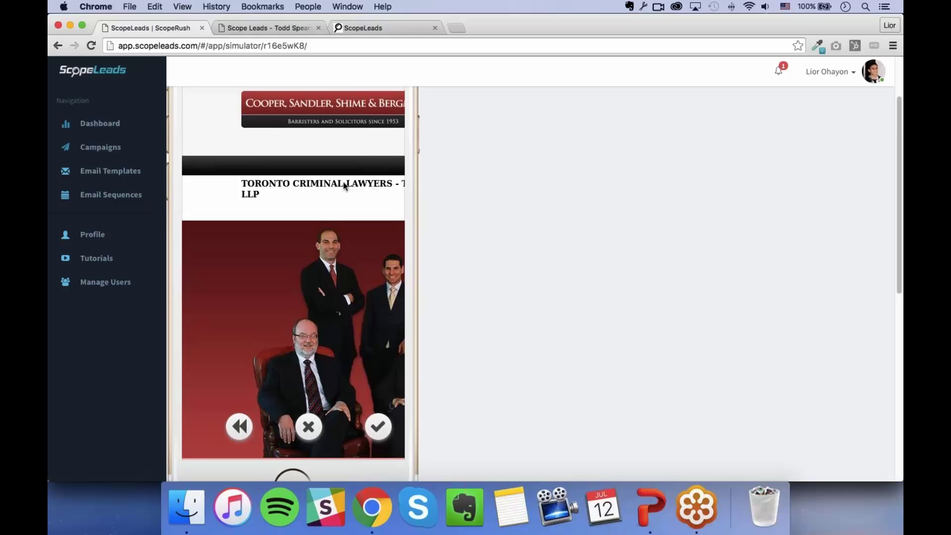
Examine the Toronto criminal lawyers' website in the simulator and reject the O'Sullivan Estate Lawyers website.
scroll(347, 190, "up", 1)
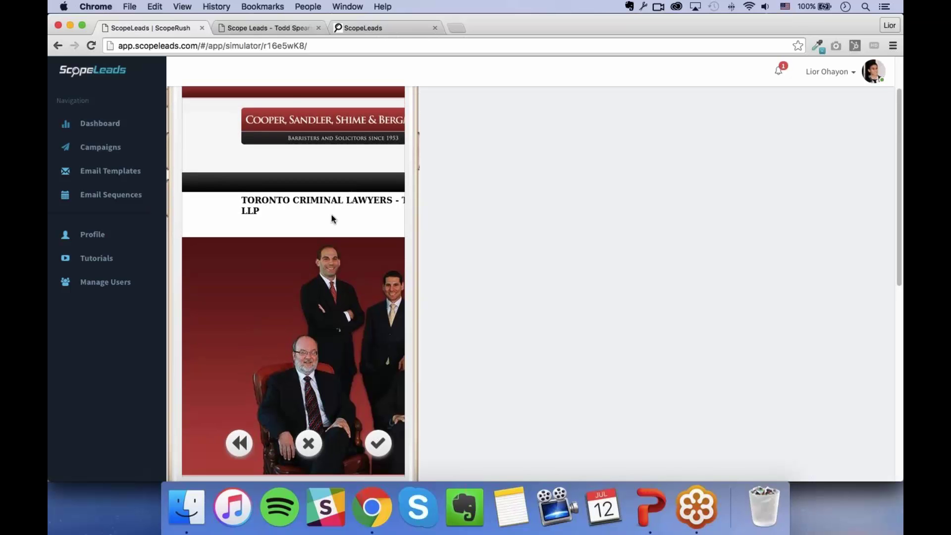
scroll(322, 213, "up", 4)
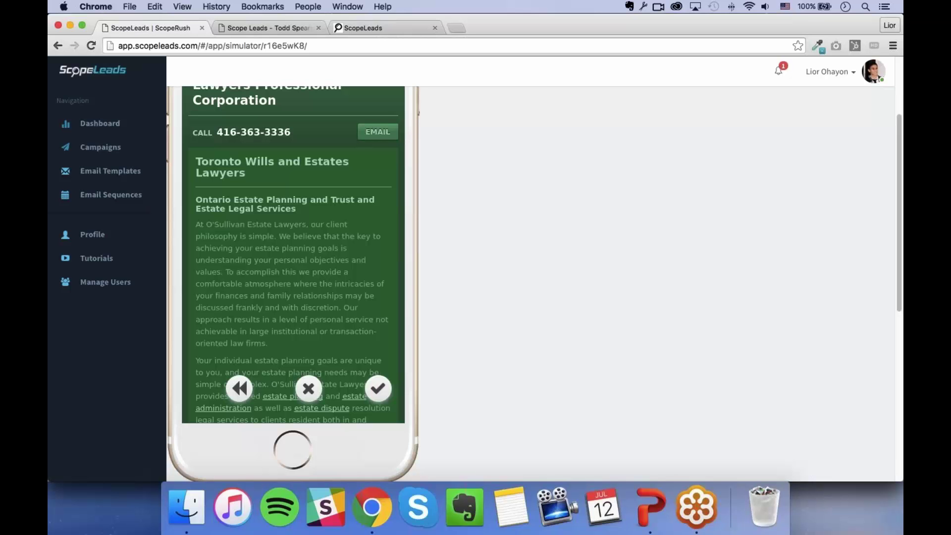
key("Left")
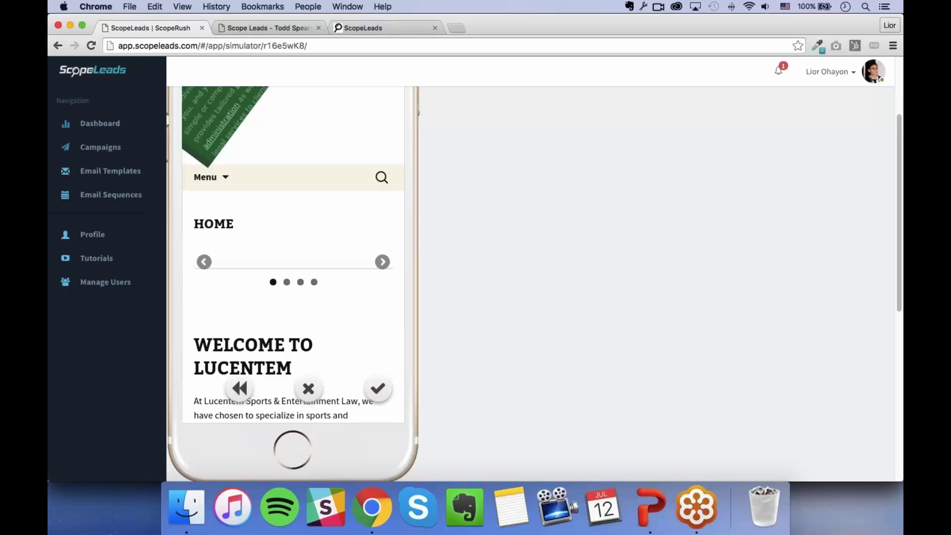
Leave the simulator and open the Toronto Social Lacking search under Dentist Clients from the campaigns list.
left_click(100, 123)
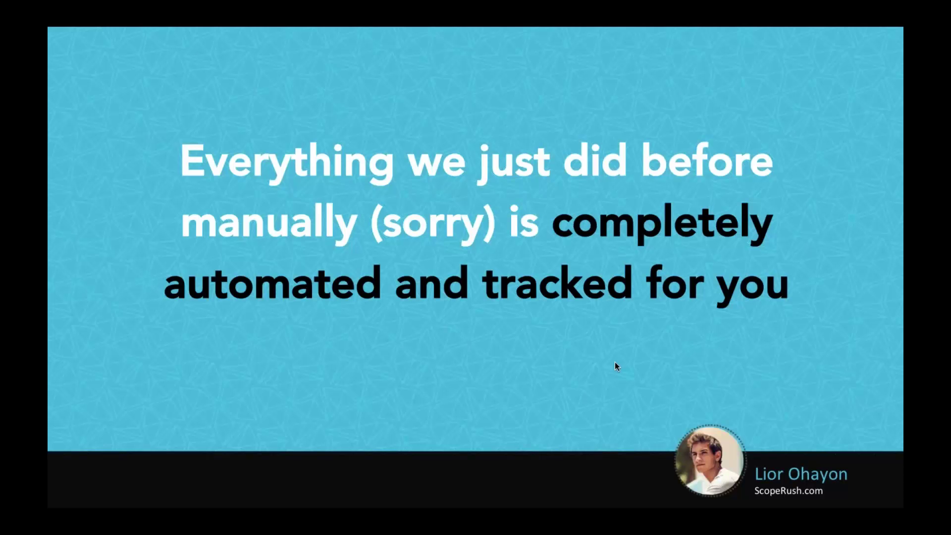
key("super+Tab")
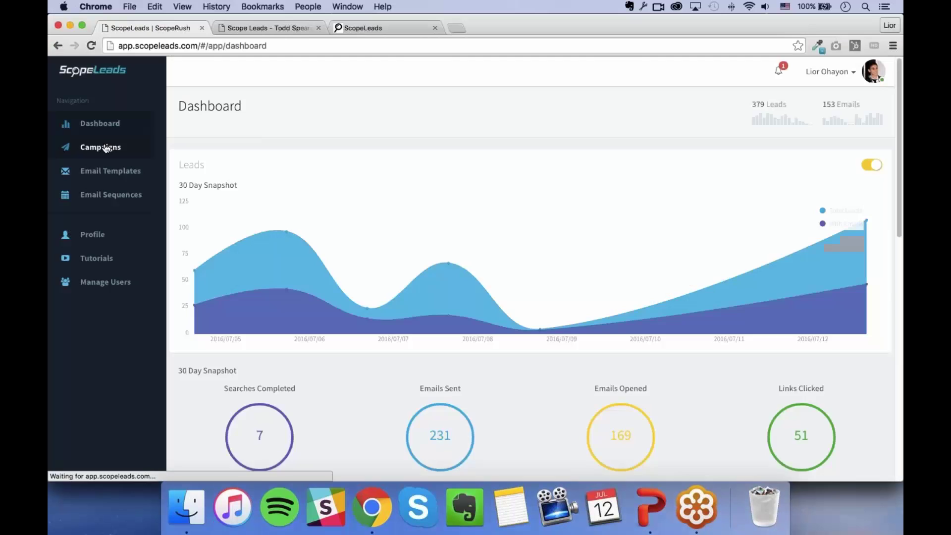
left_click(106, 147)
scroll(478, 277, "down", 2)
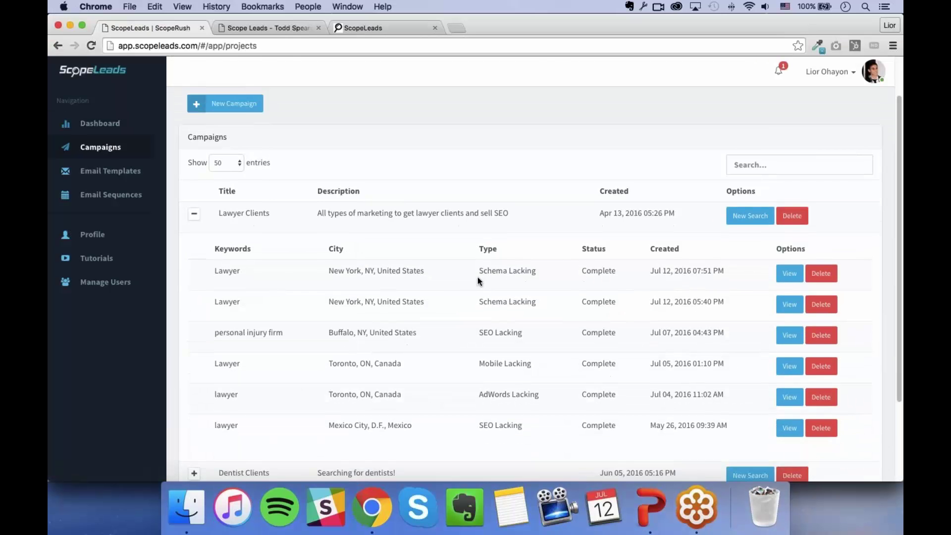
scroll(477, 277, "down", 2)
left_click(501, 436)
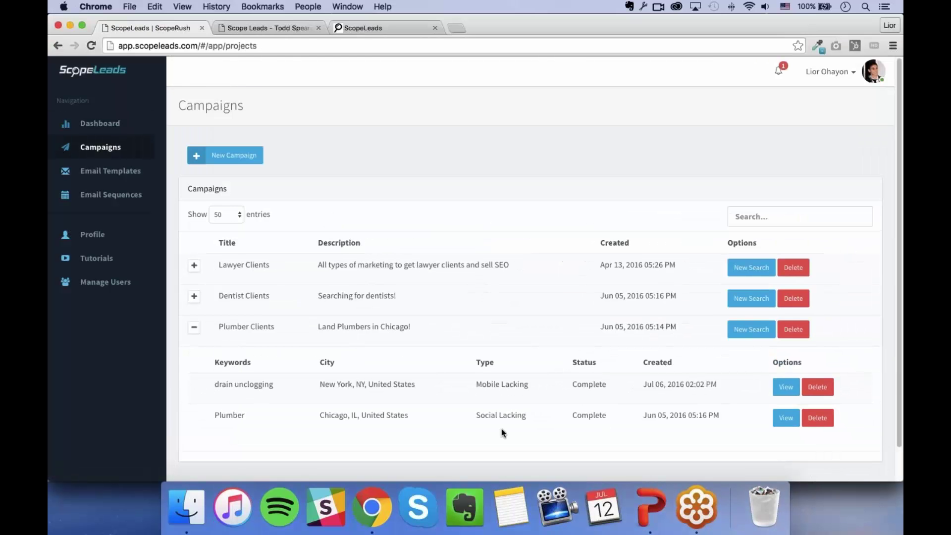
left_click(490, 321)
left_click(489, 300)
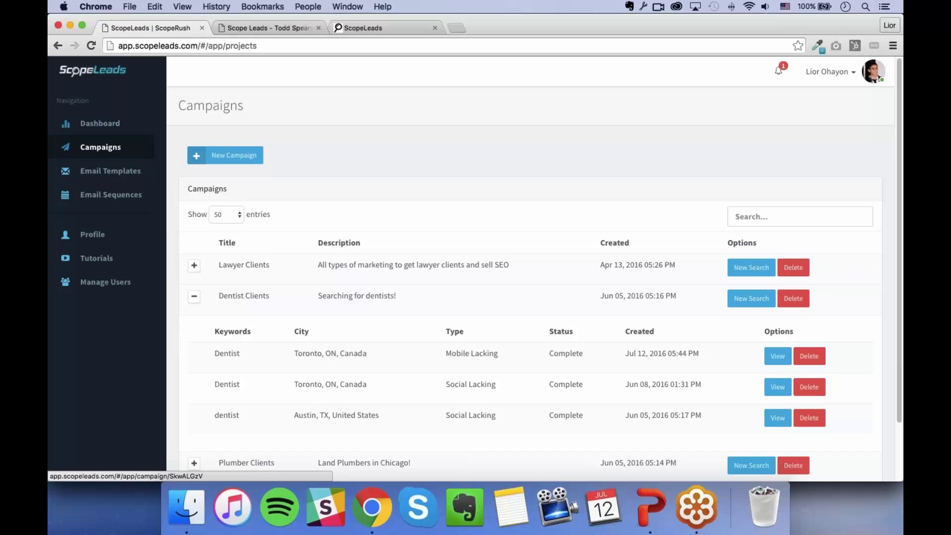
left_click(777, 387)
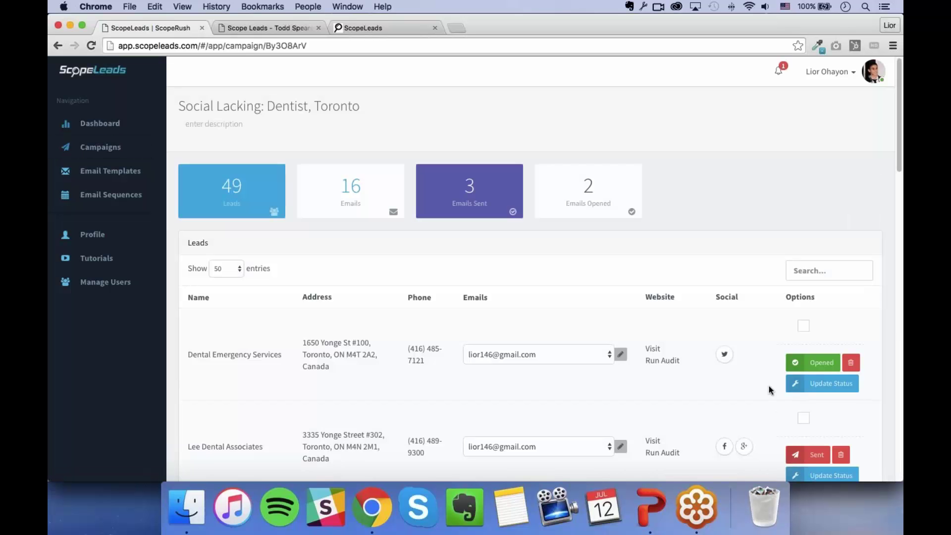
Set the status of the Dental Emergency Services lead to Won Deal and look through the remaining dentist leads.
scroll(743, 377, "down", 1)
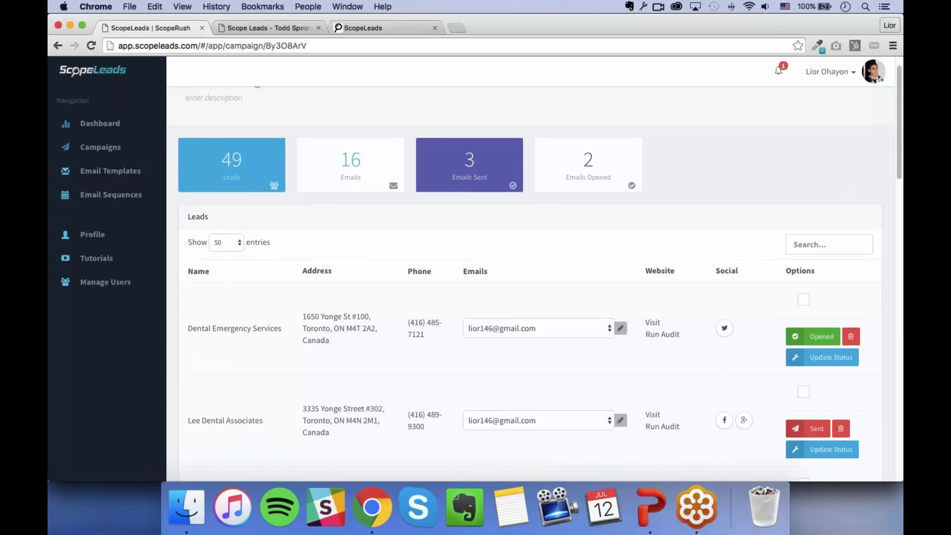
scroll(733, 329, "down", 2)
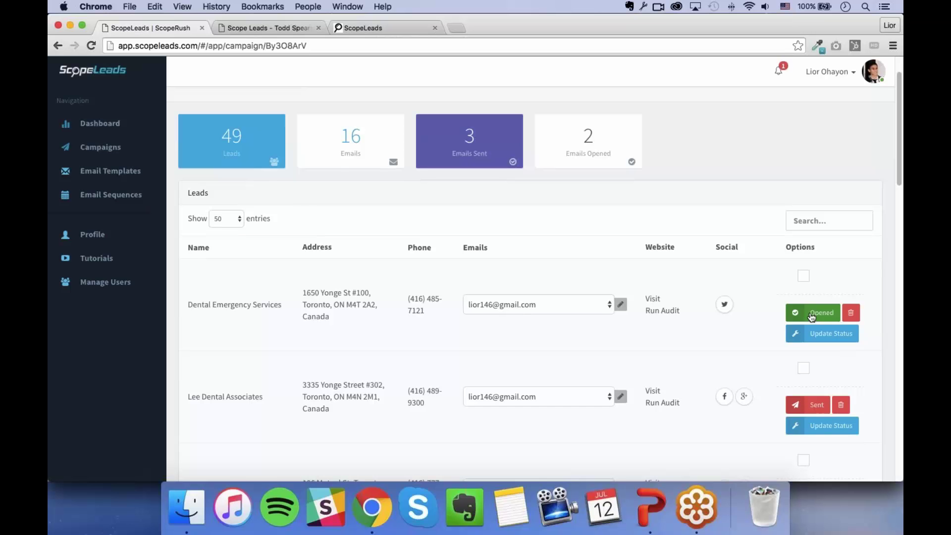
left_click(809, 339)
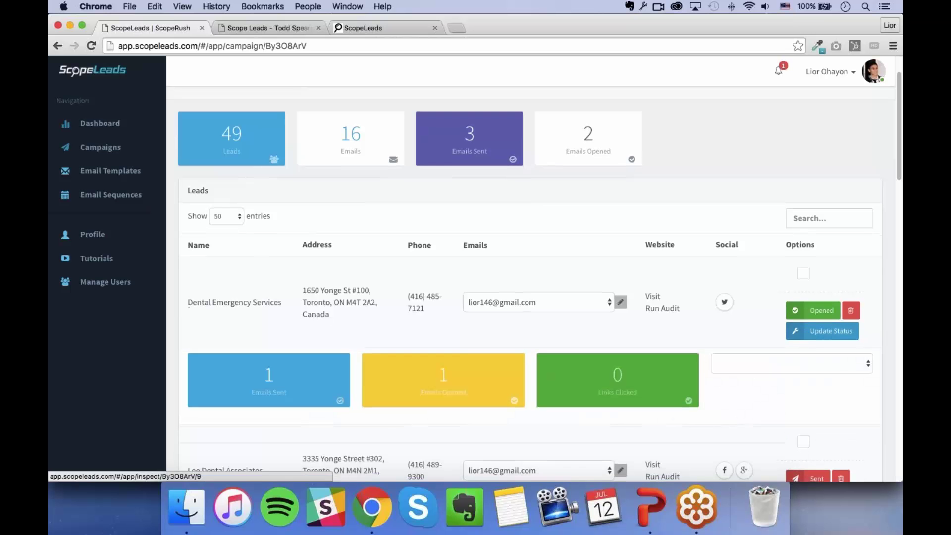
scroll(693, 307, "down", 2)
left_click(745, 317)
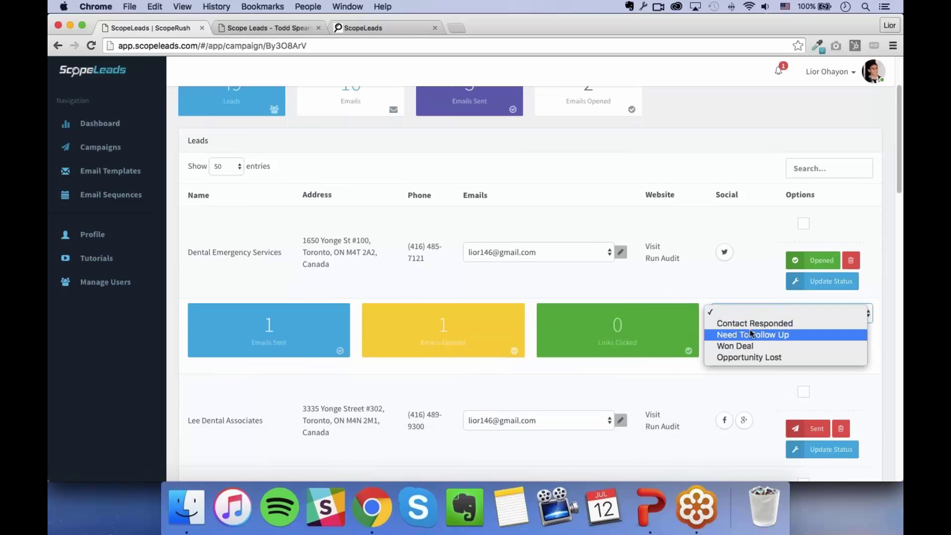
left_click(760, 347)
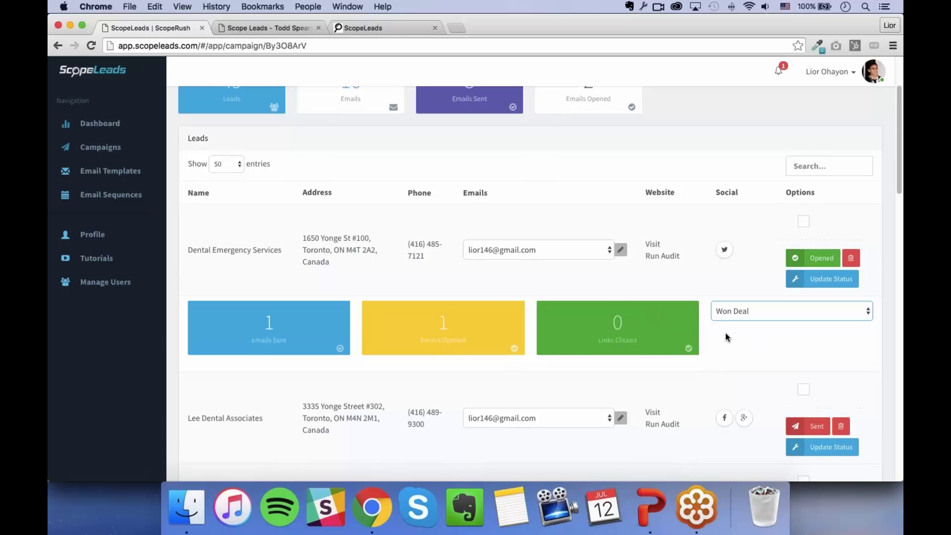
scroll(728, 327, "down", 5)
scroll(710, 315, "down", 10)
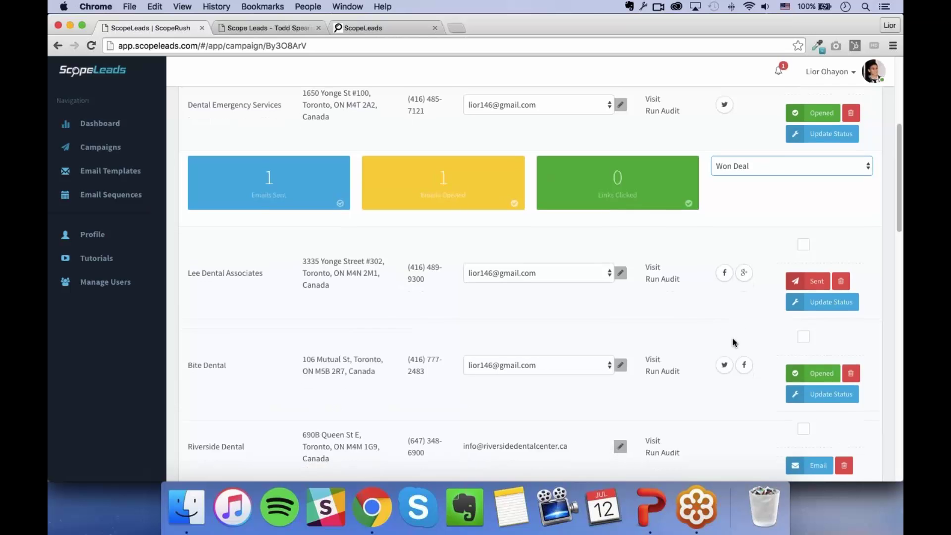
scroll(785, 383, "down", 20)
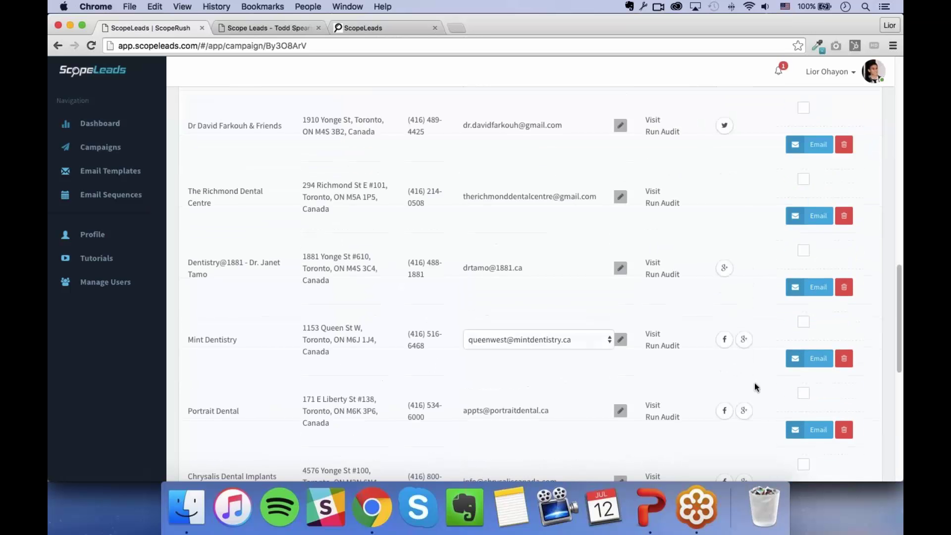
Switch to the presentation and advance past the testimonials to the $335 lifetime price point on the "So How Can You Use ScopeLeads Right Now?" slide.
key("super+Tab")
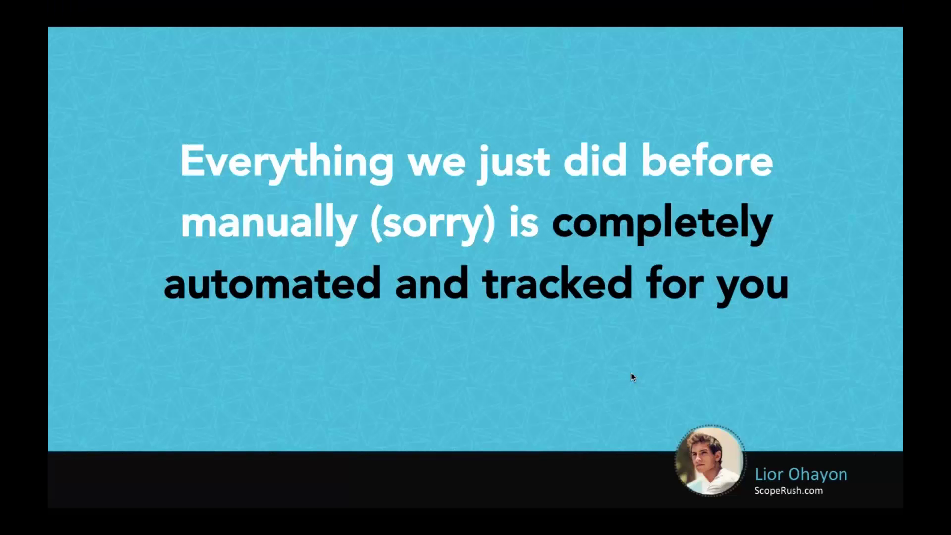
key("Right")
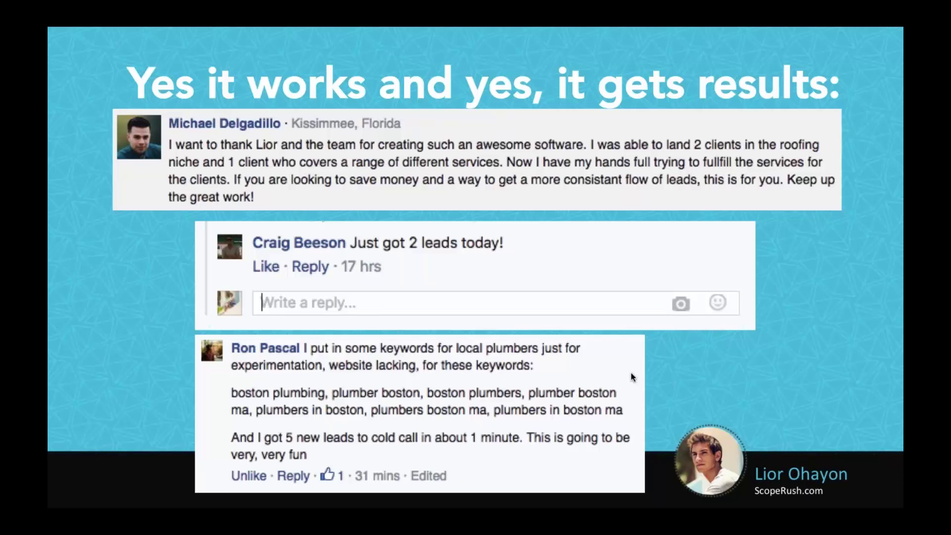
key("Right")
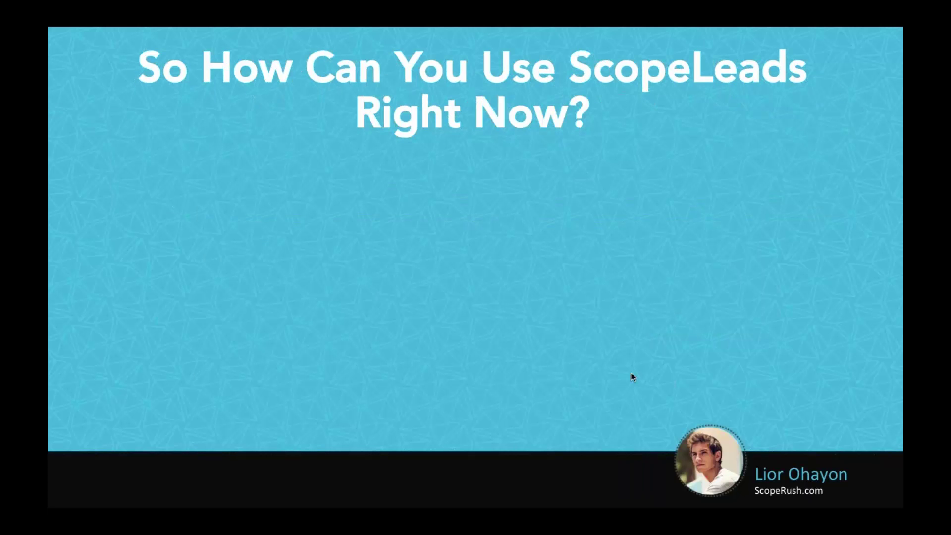
key("Right")
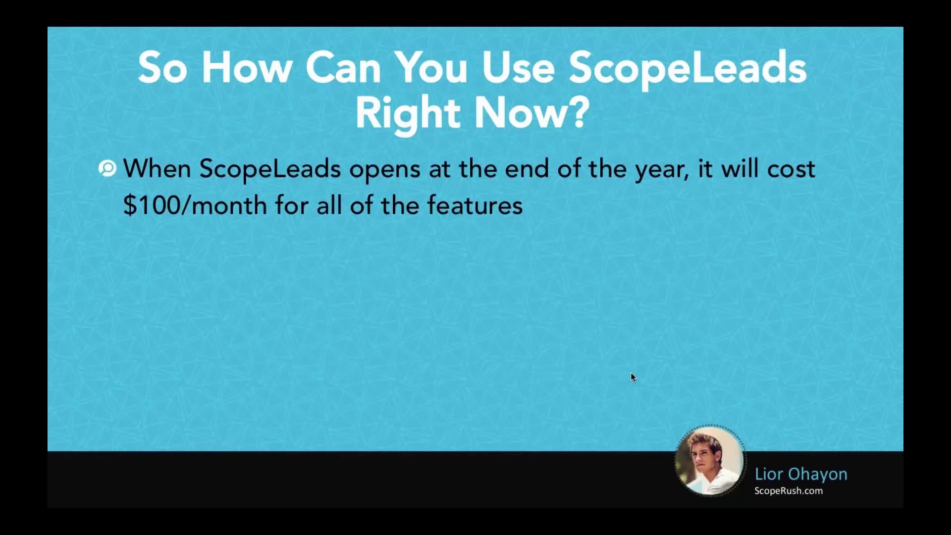
key("Right")
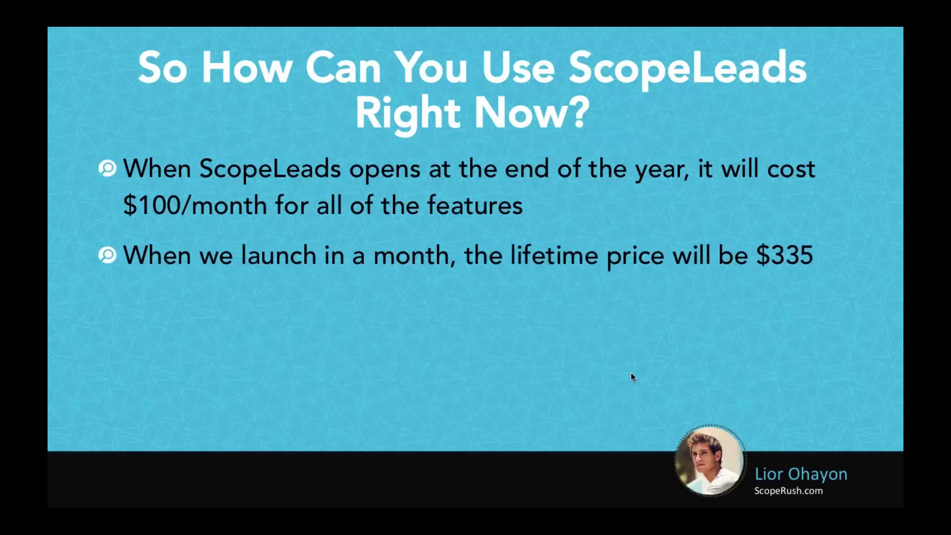